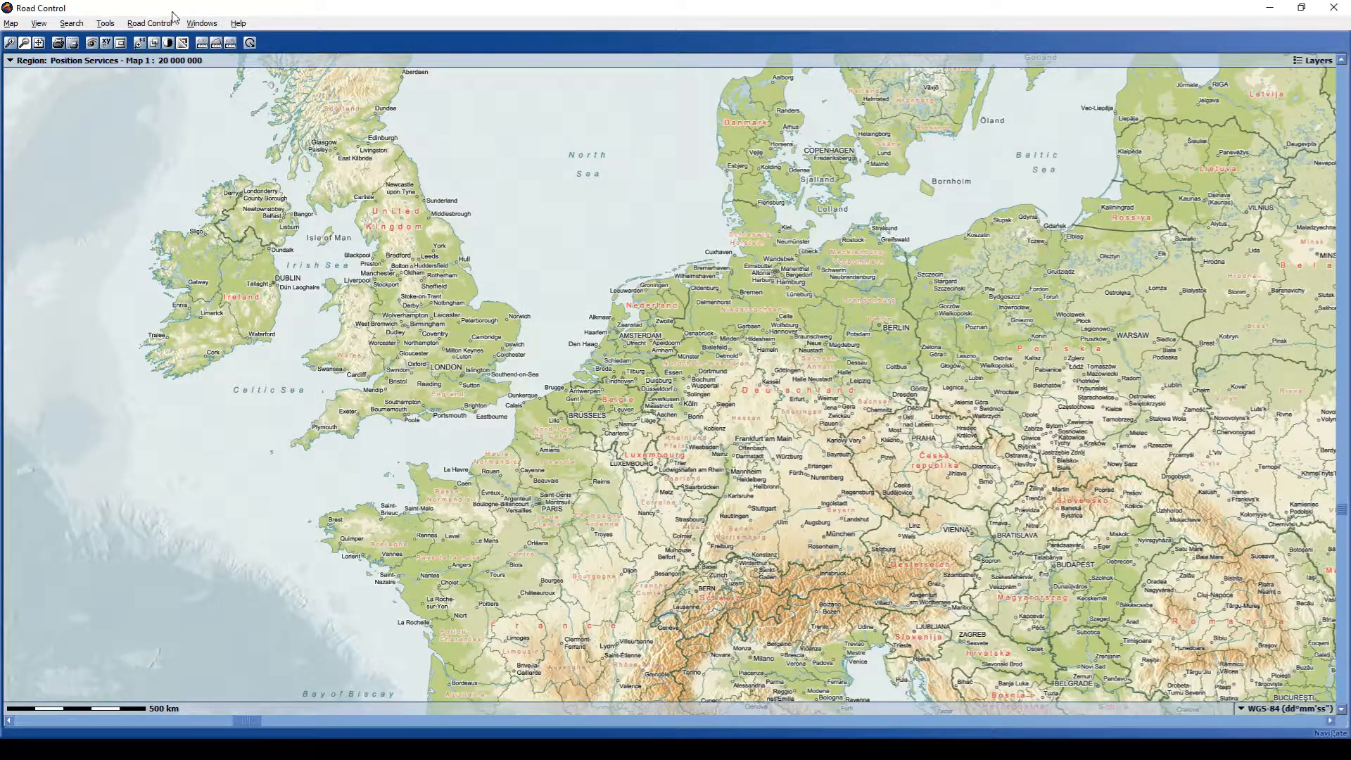
- Open the Road Control Scheduling panel below the map, with its Places list empty
left_click(149, 23)
left_click(158, 40)
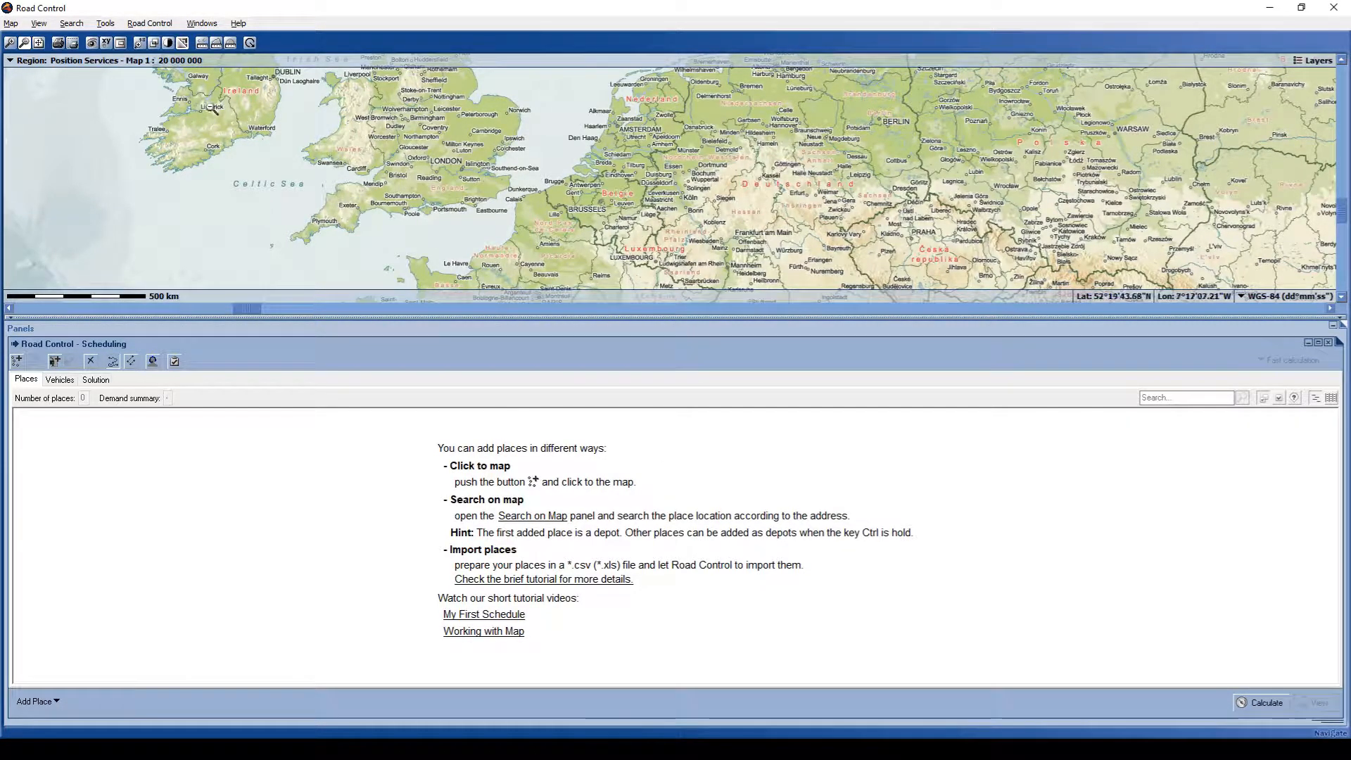
- From the Import Schedule file dialog, open import_addresses.xls in Excel
left_click(155, 24)
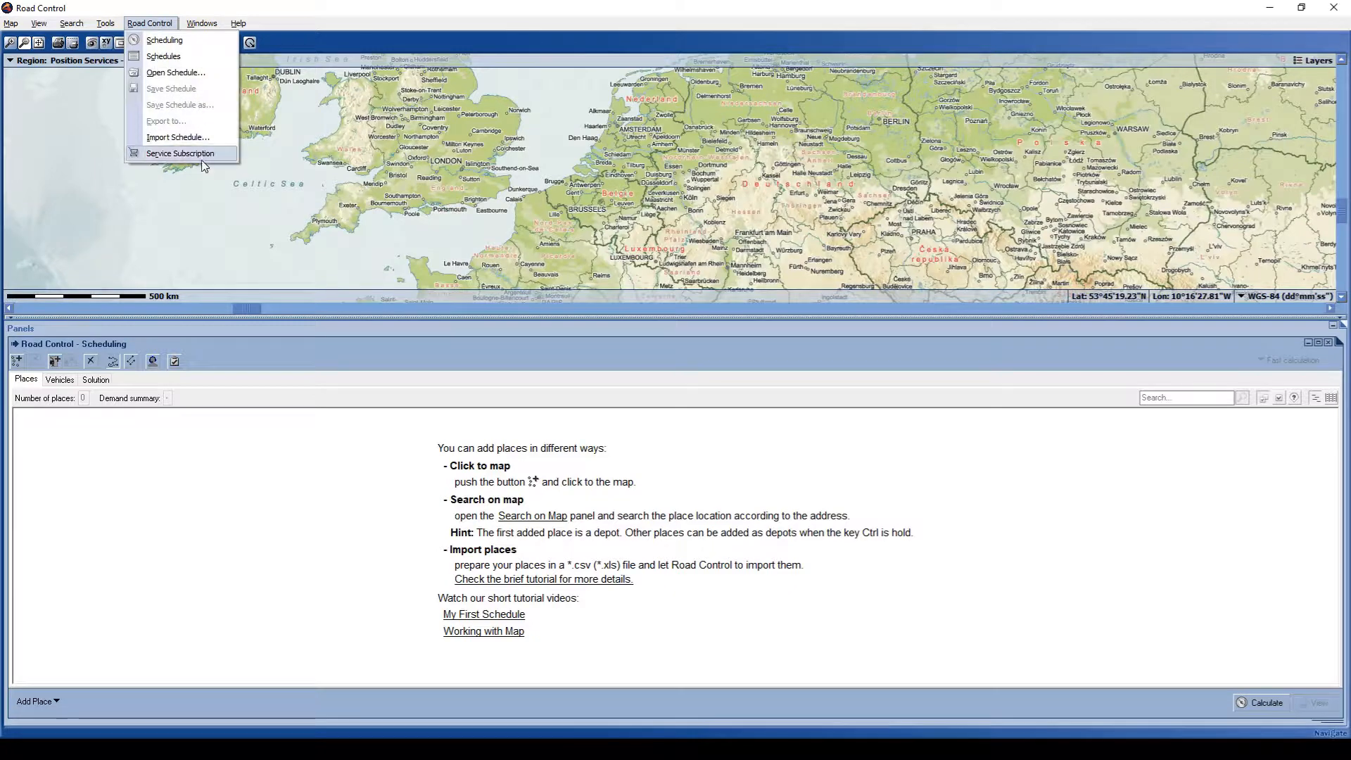
left_click(176, 137)
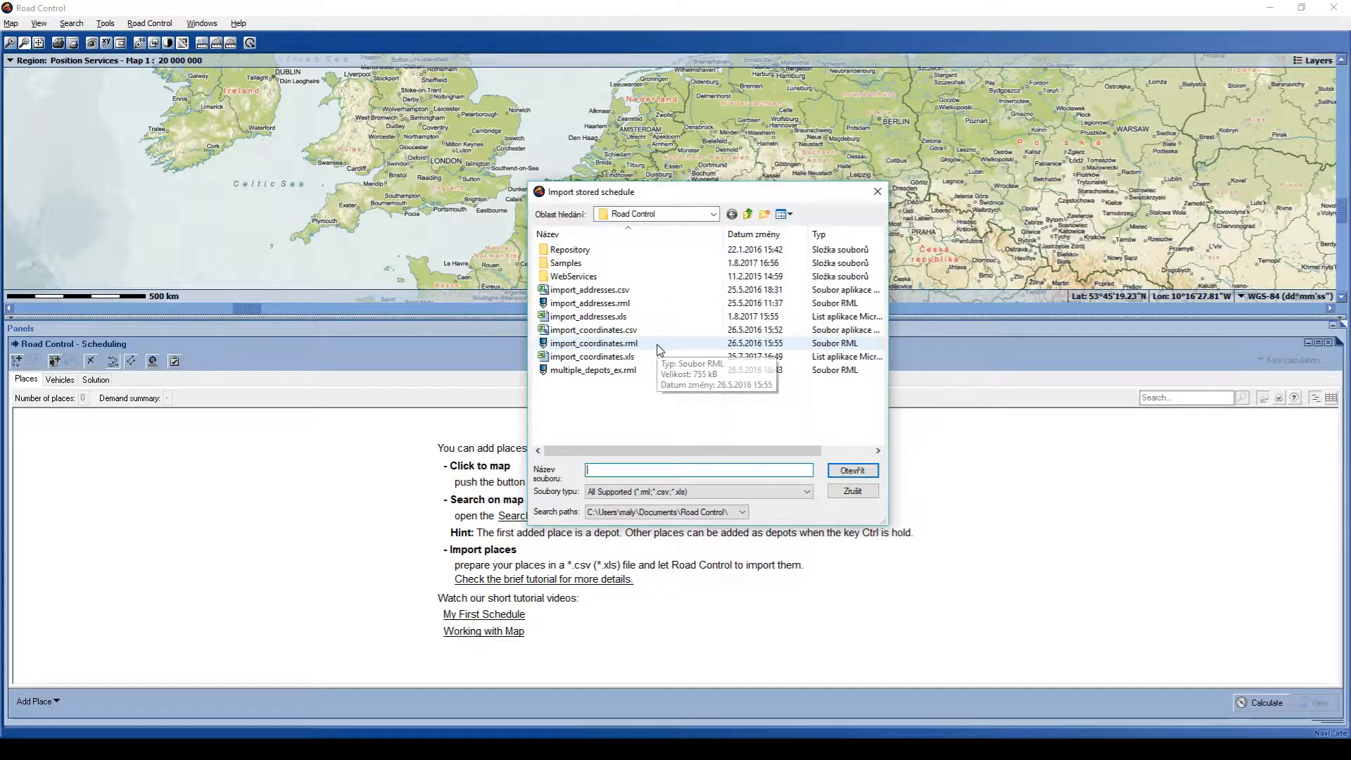
right_click(583, 322)
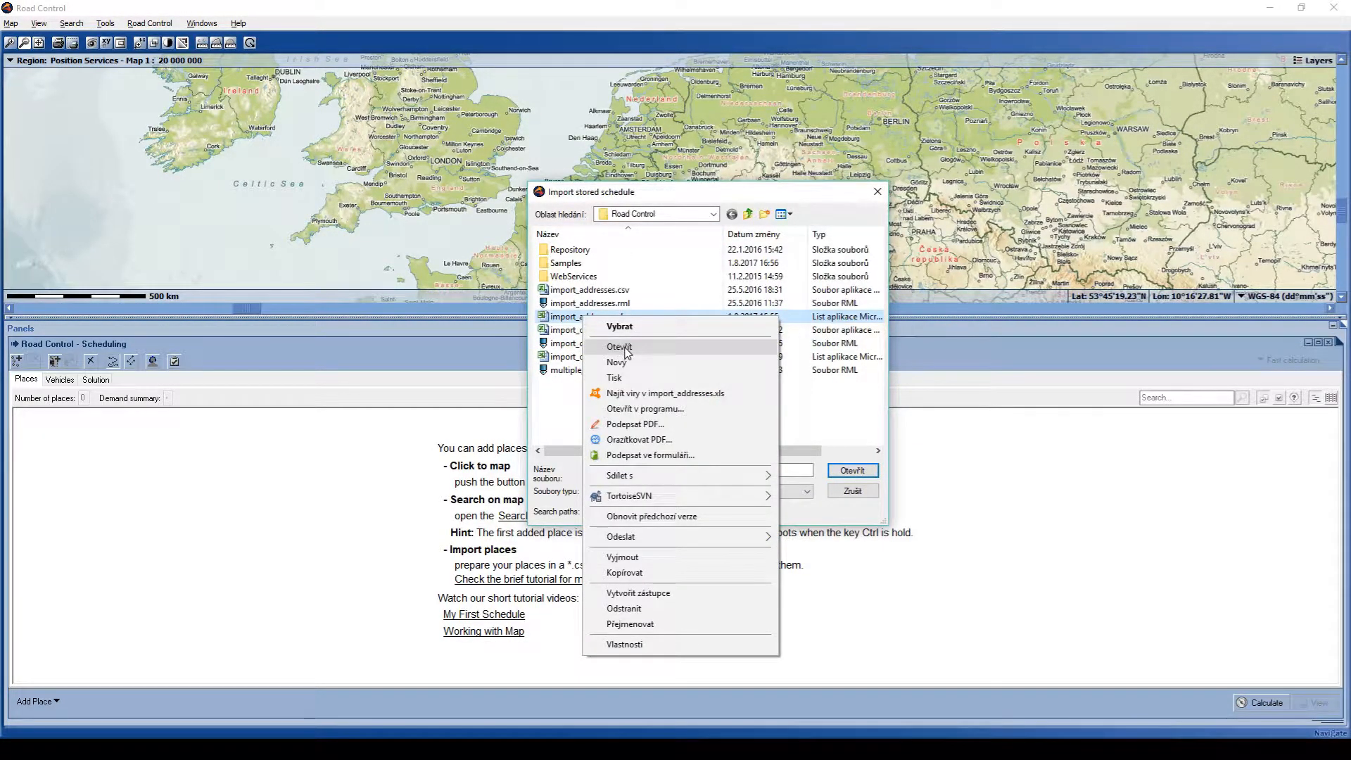
left_click(620, 346)
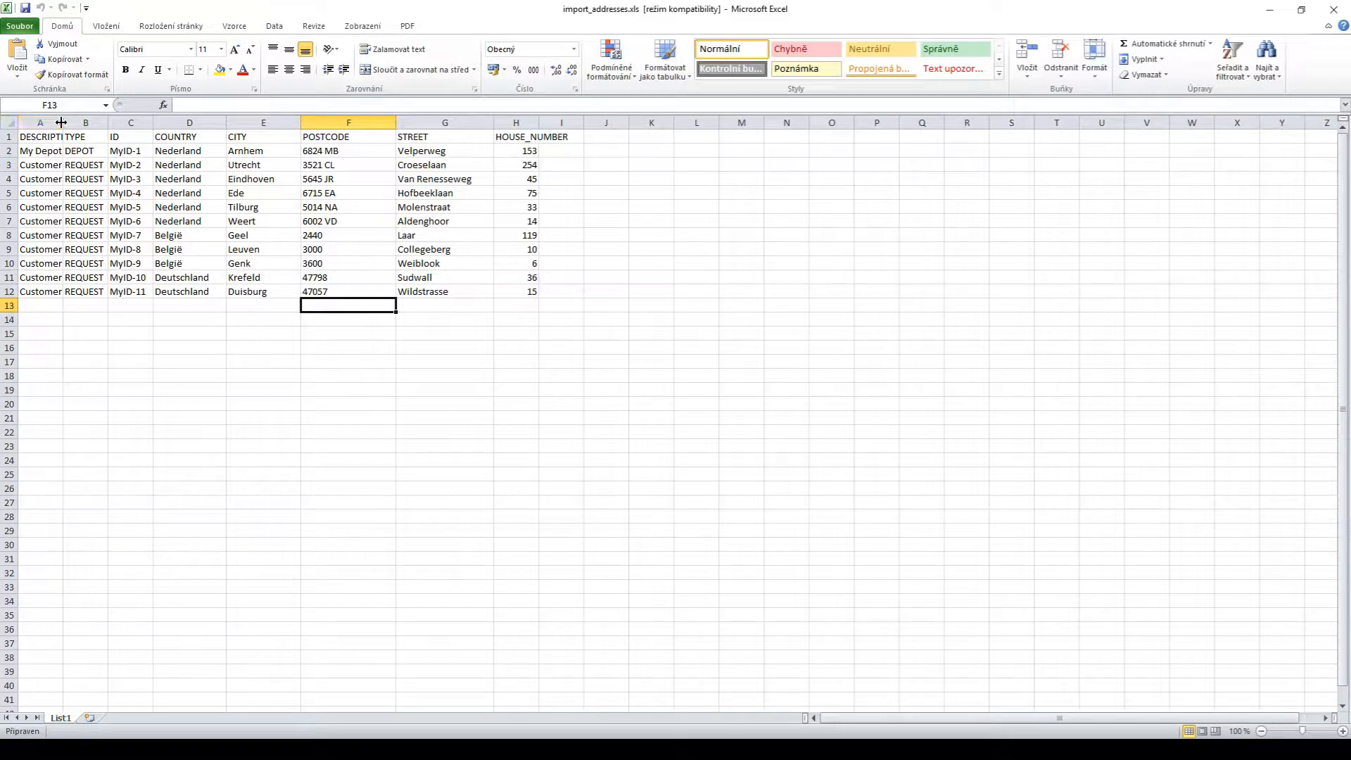
- Autofit column A, review the address block D2:G12, then close Excel without saving
double_click(61, 122)
left_click(133, 153)
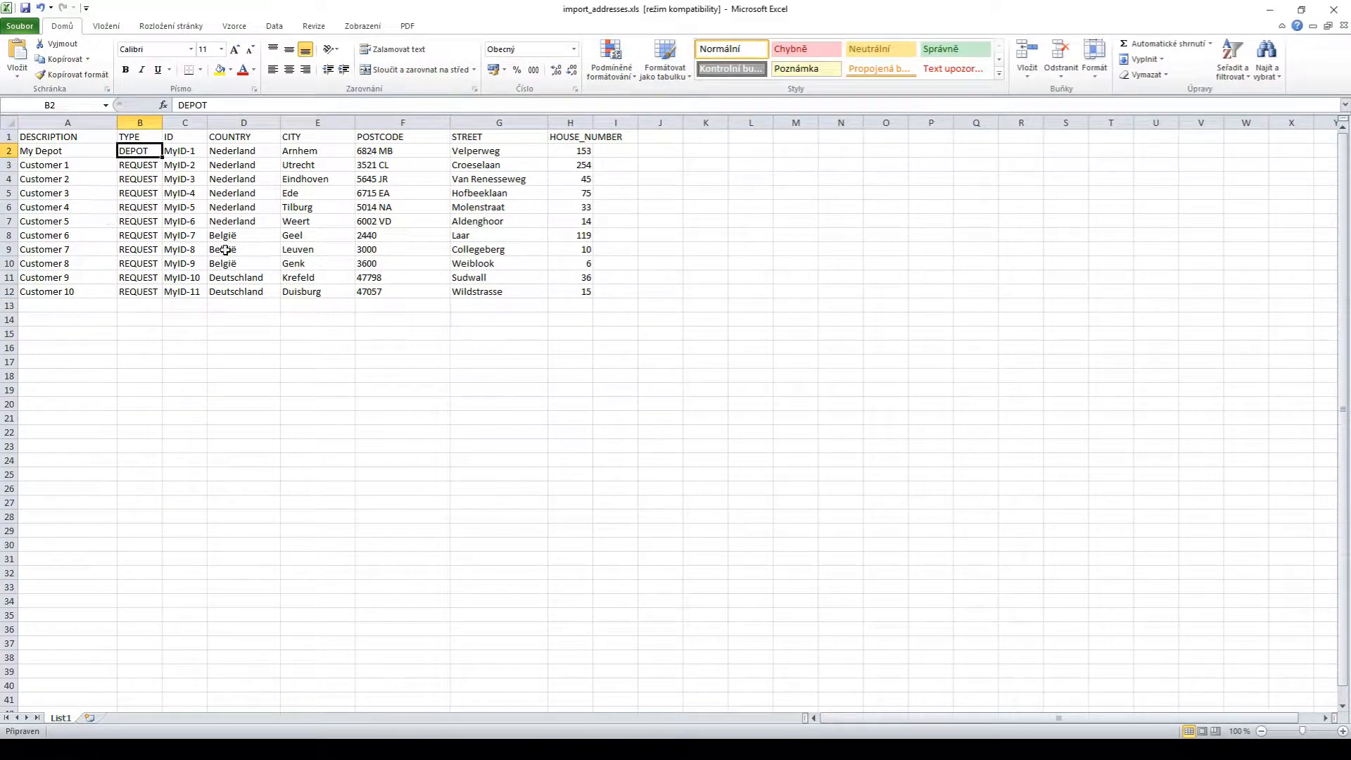
left_click(226, 151)
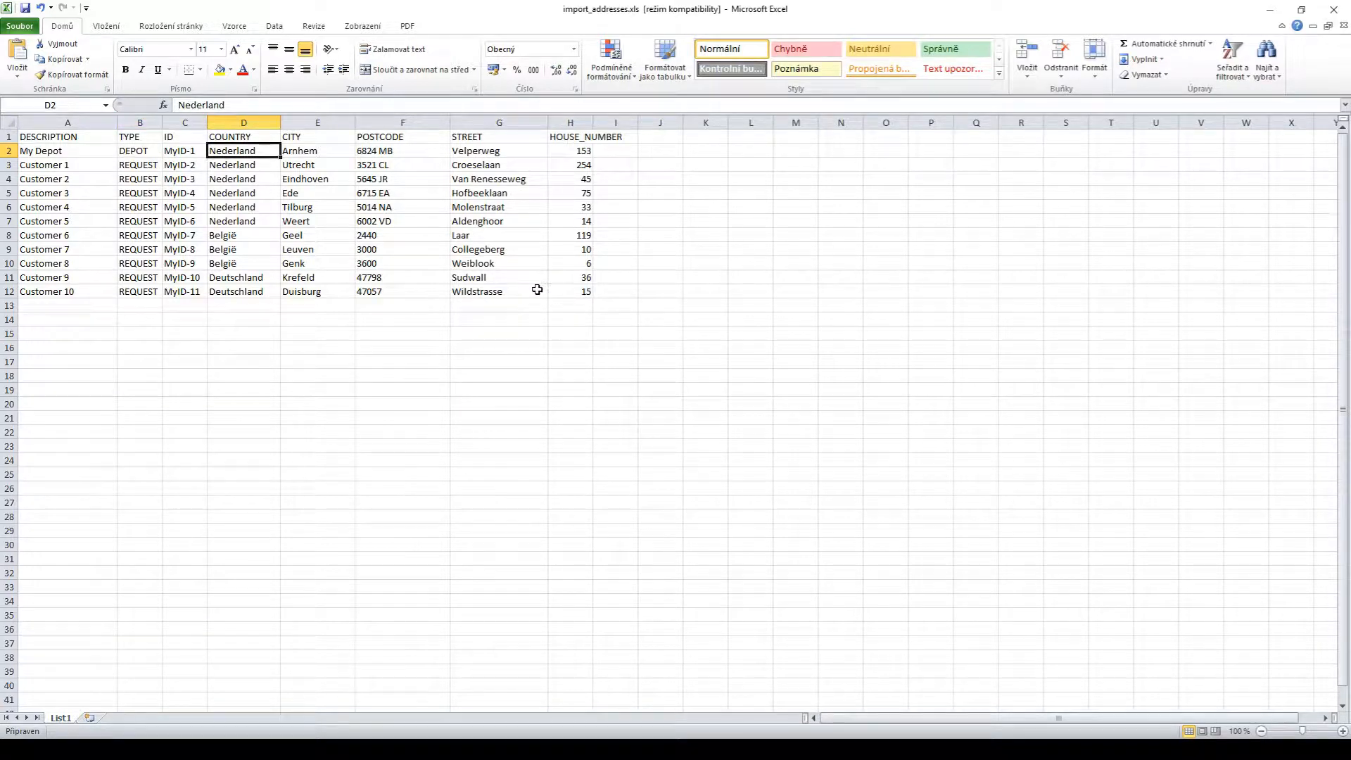
left_click(503, 294, "shift")
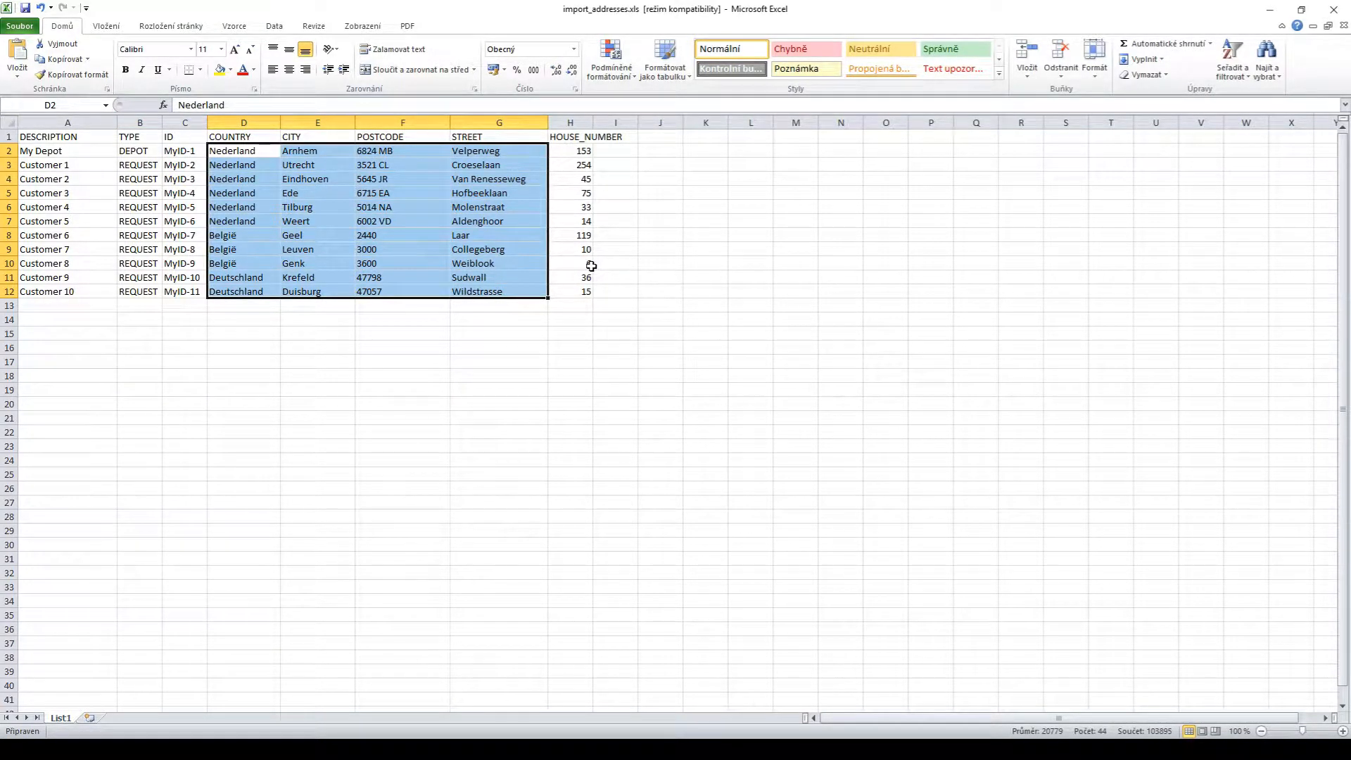
left_click(401, 311)
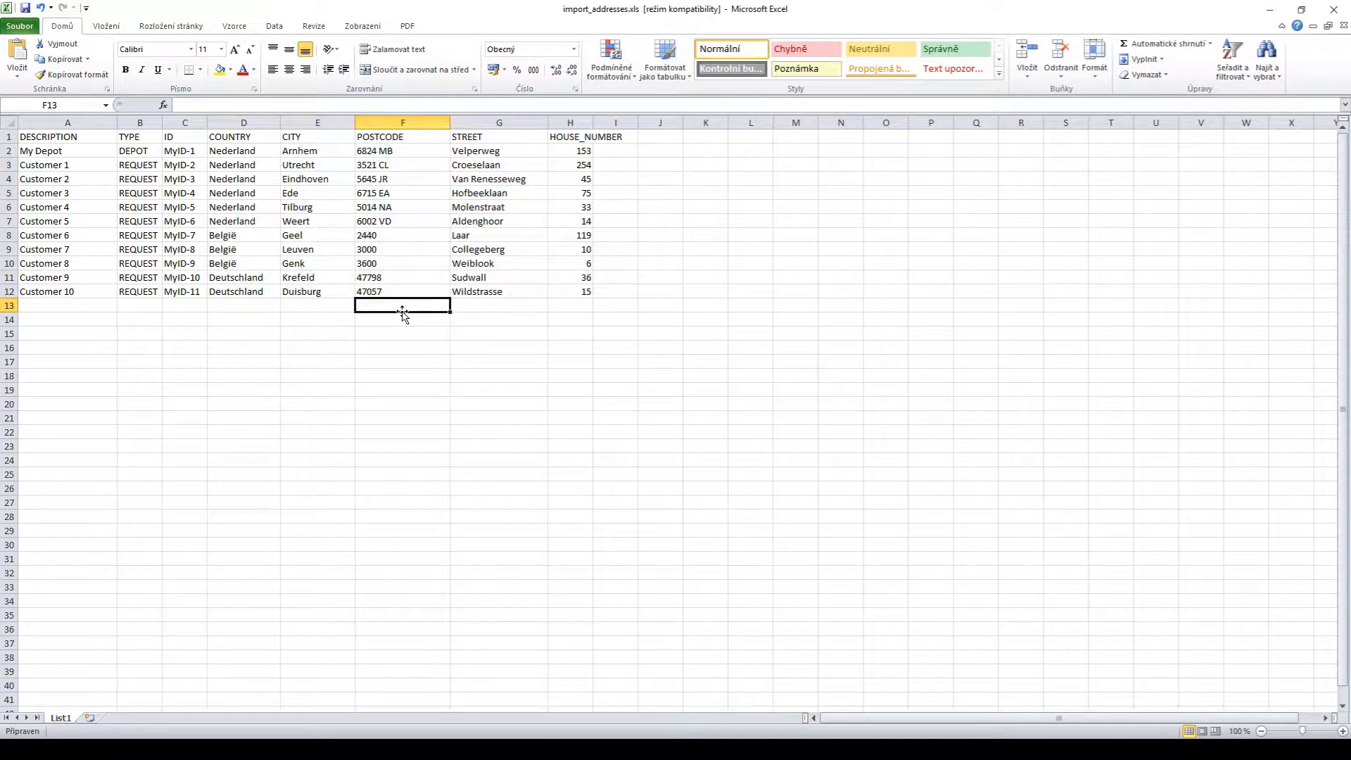
left_click(1333, 9)
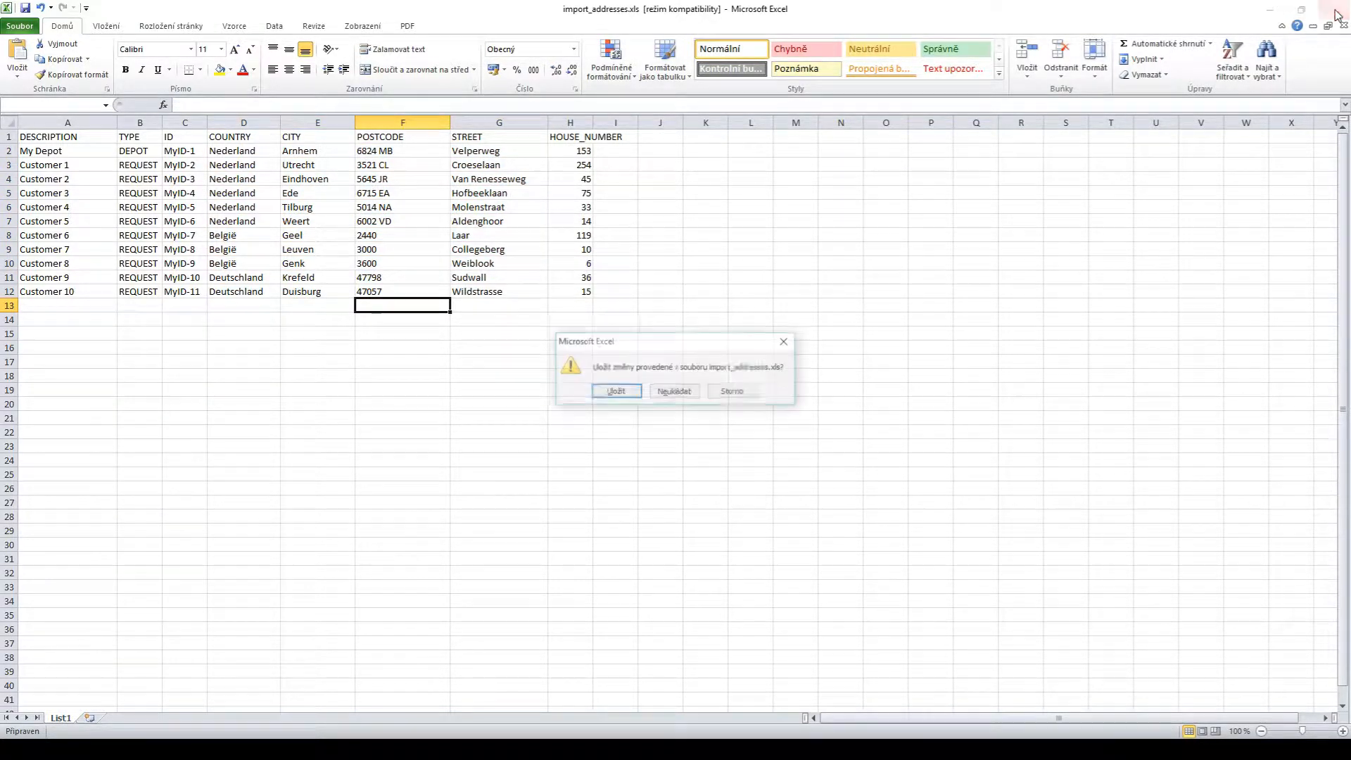
left_click(672, 392)
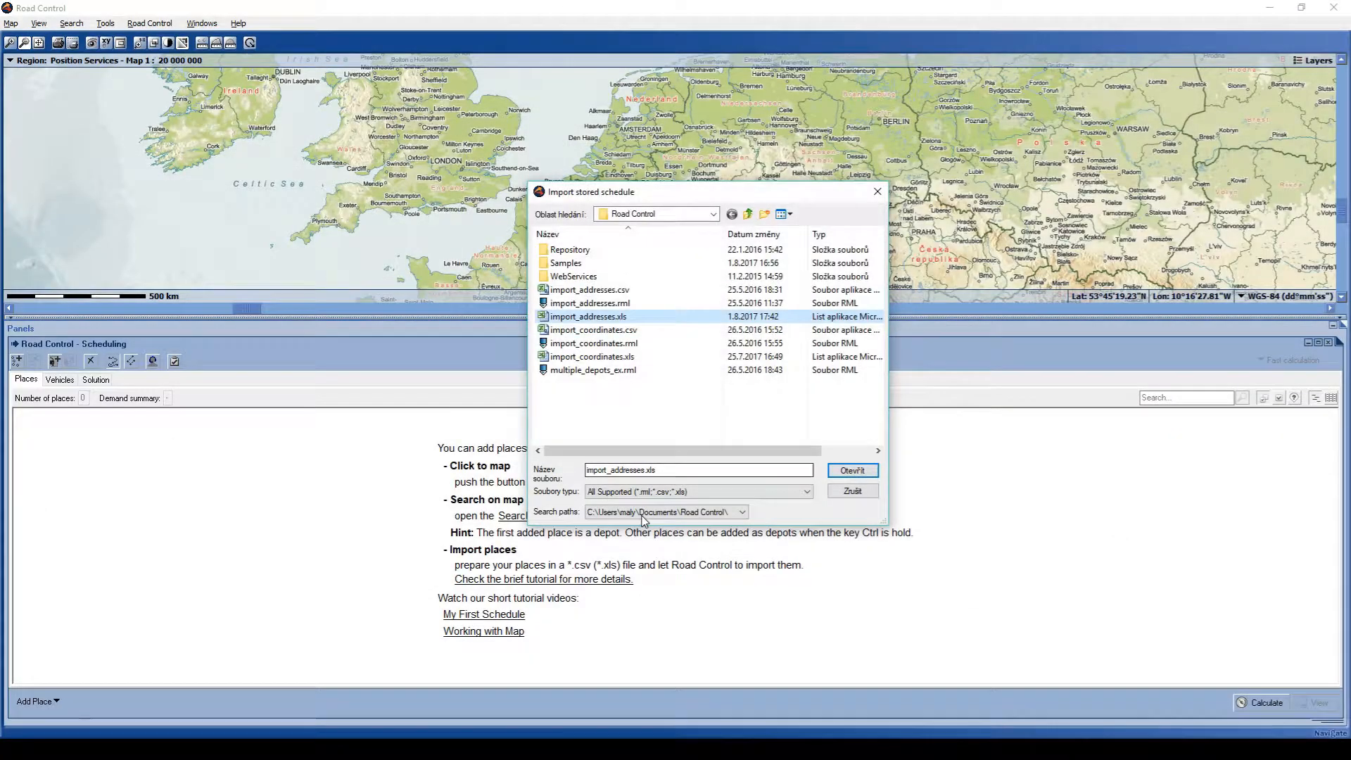
- Import import_addresses.xls (My Depot plus Customers 1–10) and dismiss the missing-coordinates warning
double_click(590, 318)
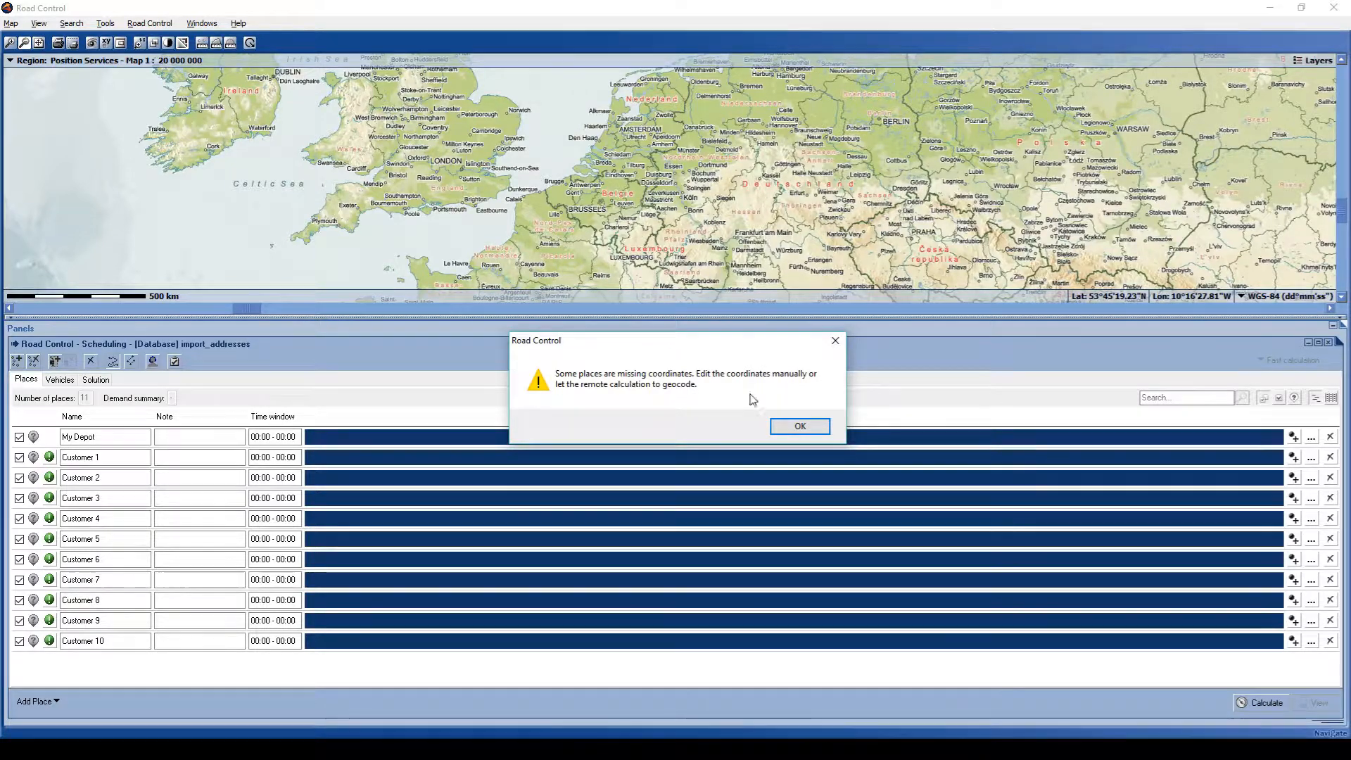
left_click(788, 427)
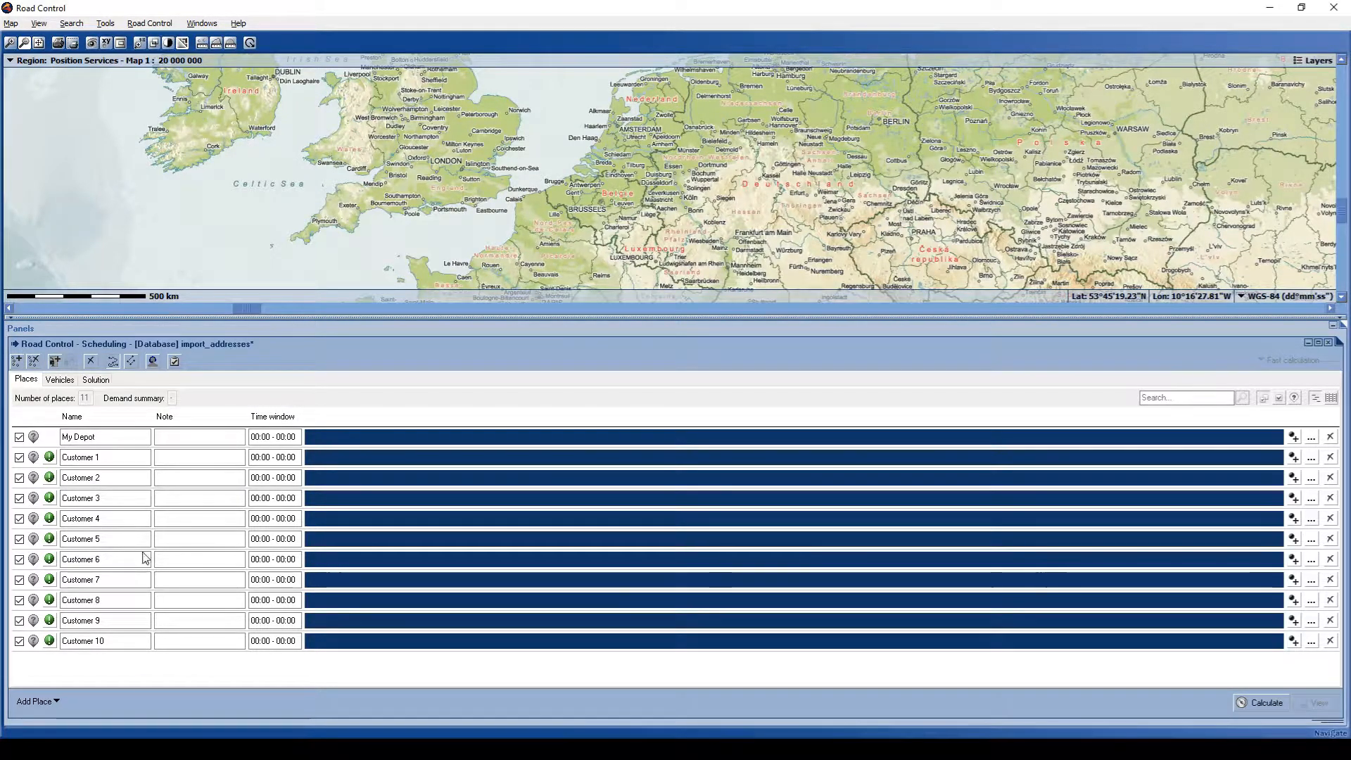
left_click(1311, 458)
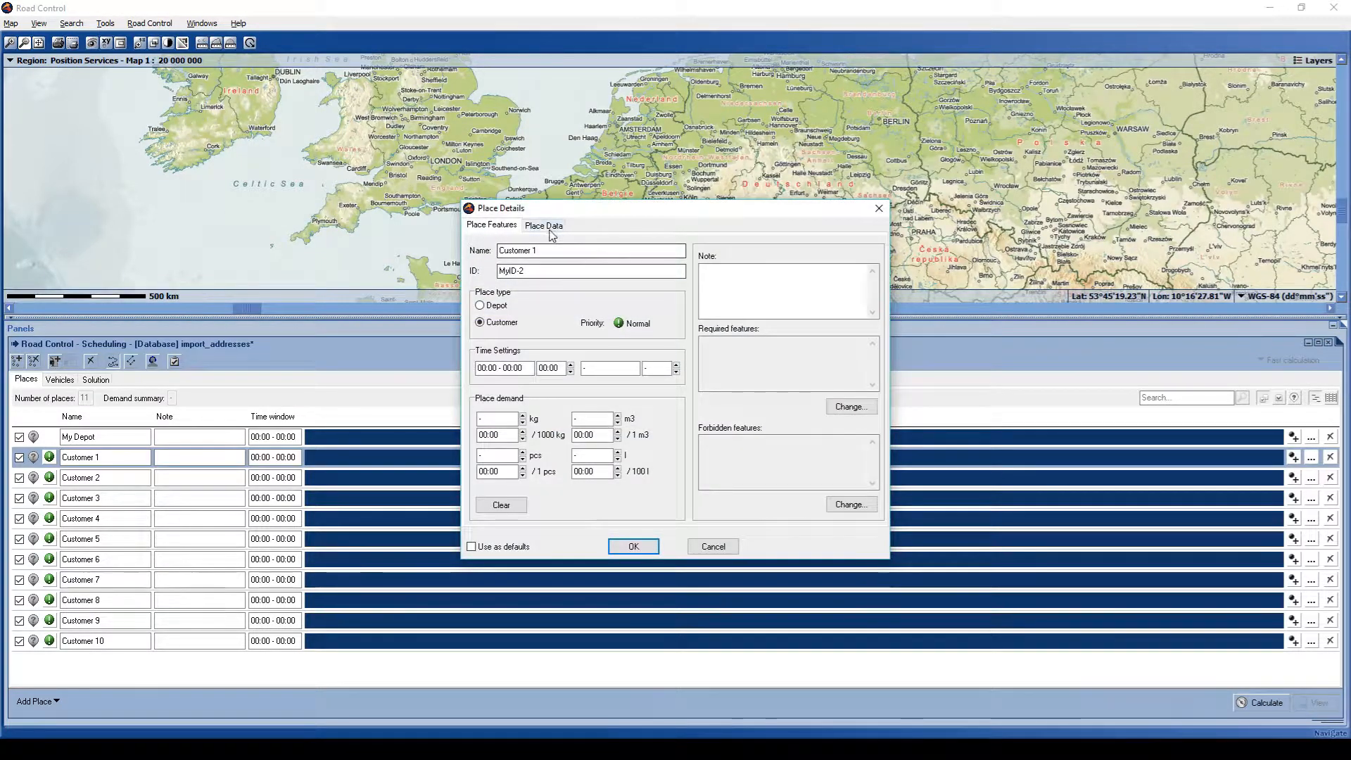
left_click(544, 224)
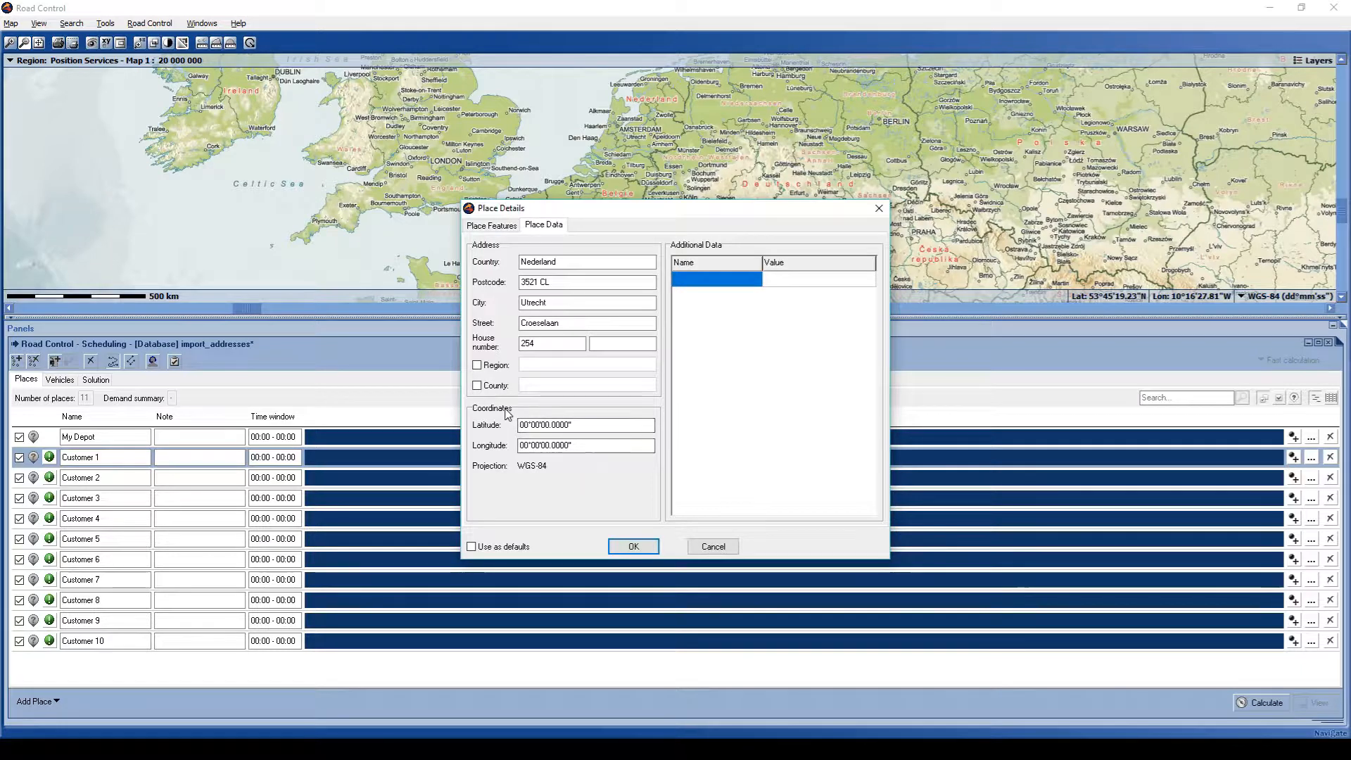
left_click(704, 547)
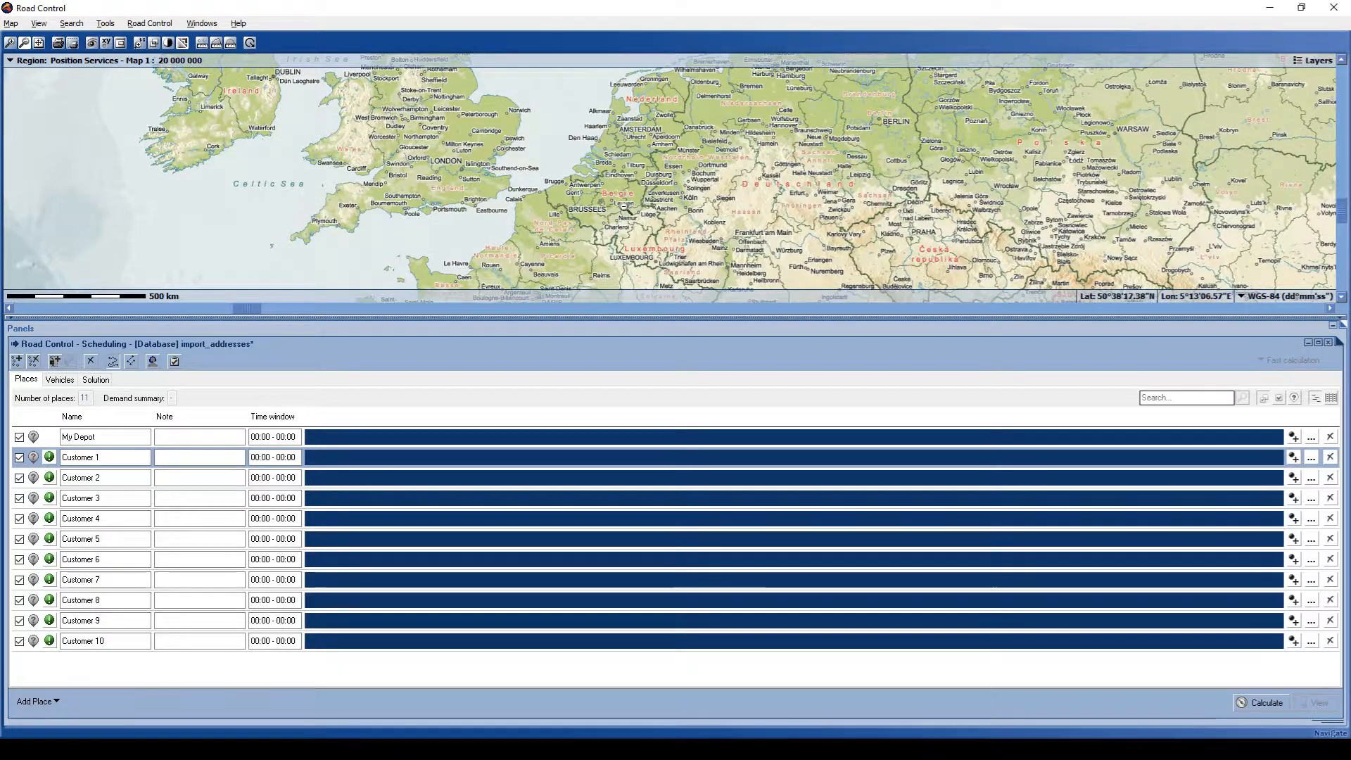
left_click(1310, 458)
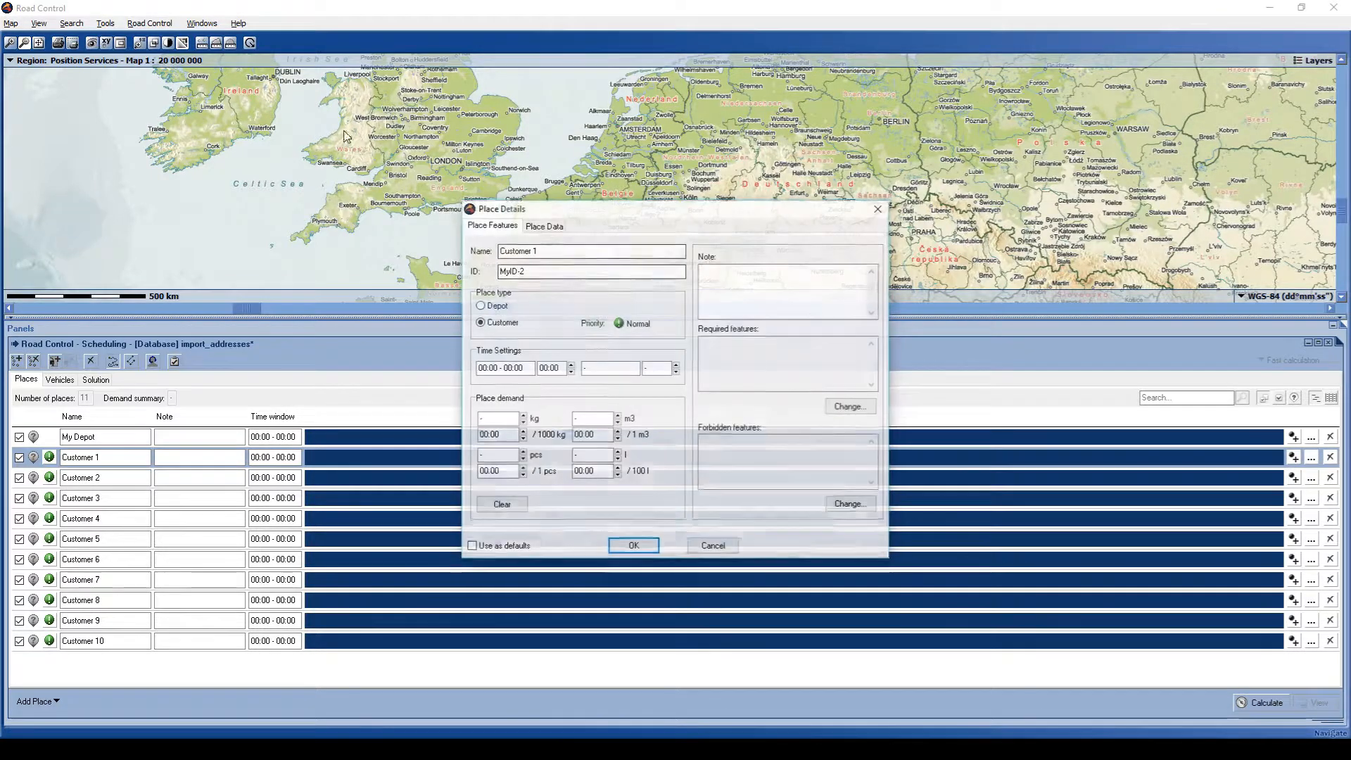
left_click(544, 225)
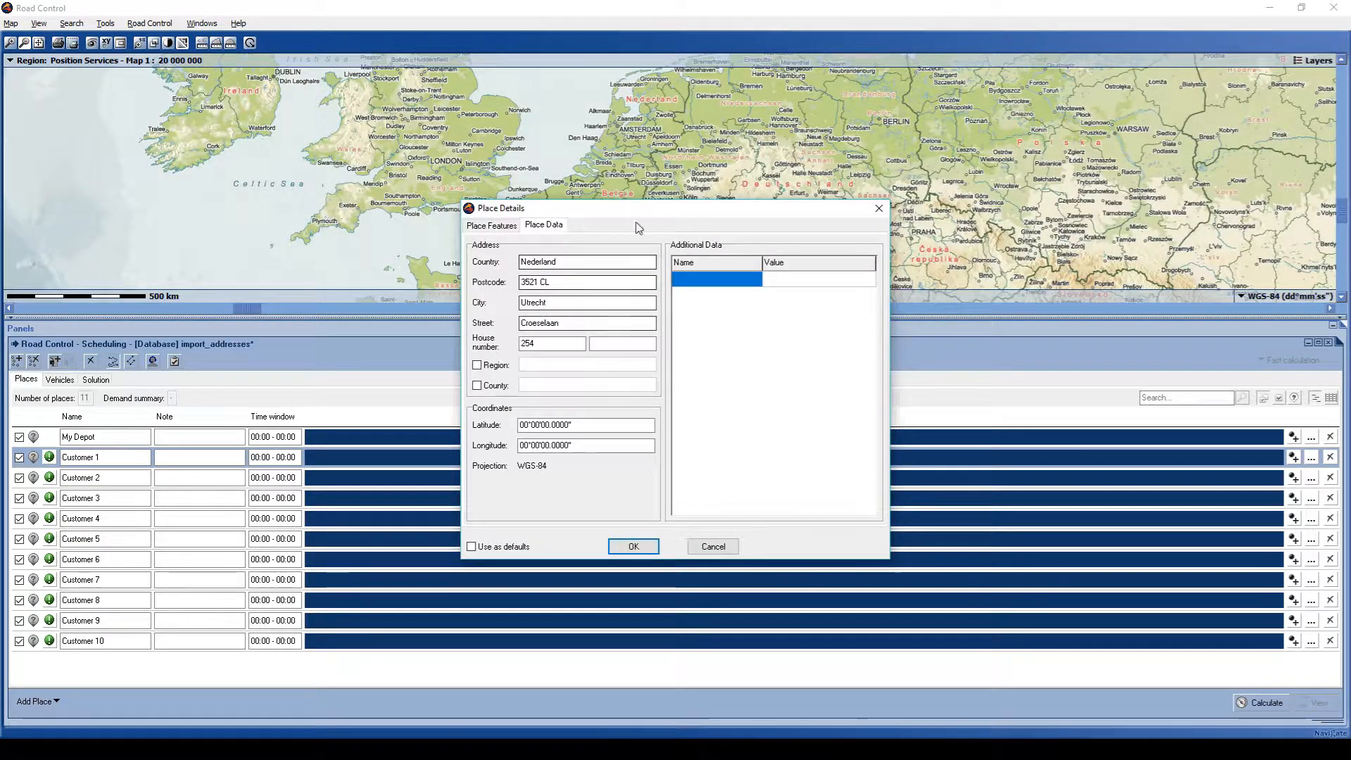
left_click(712, 546)
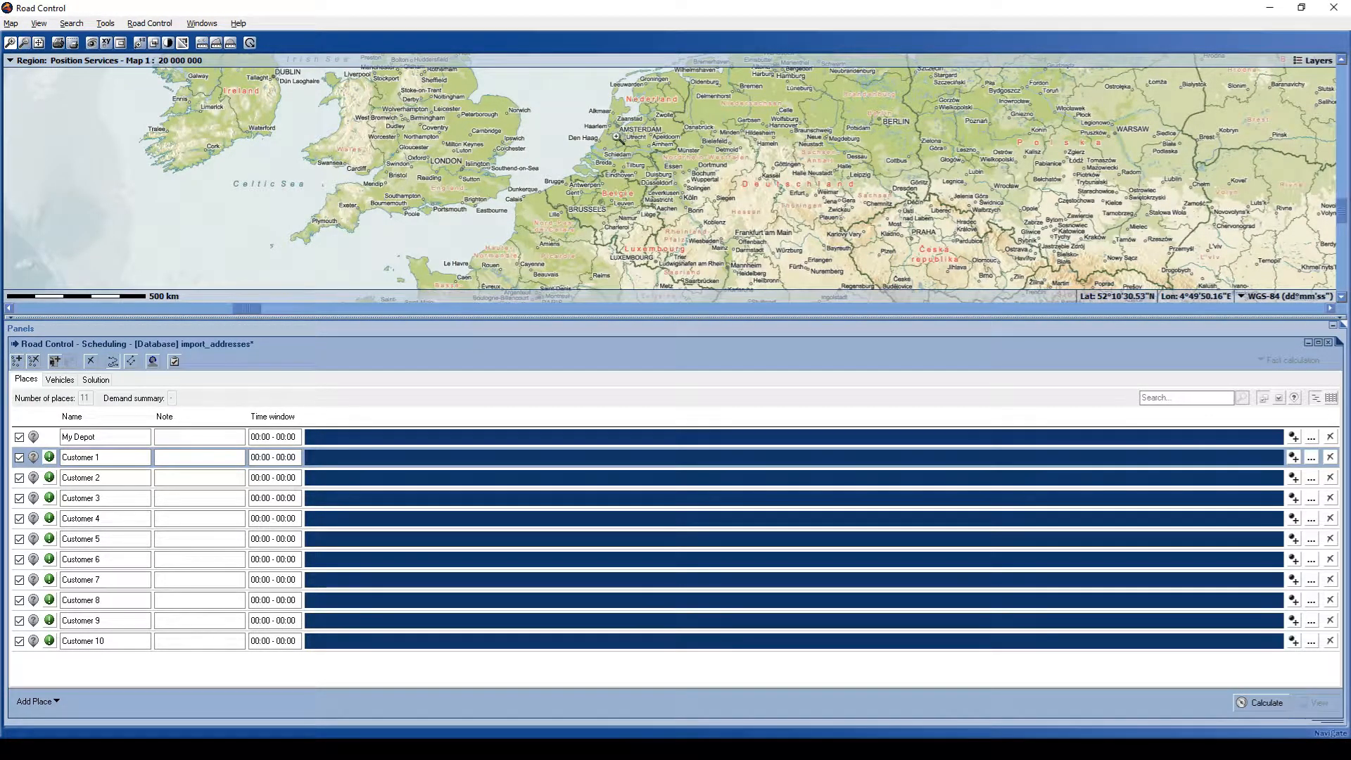
left_click_drag(642, 150, 643, 151)
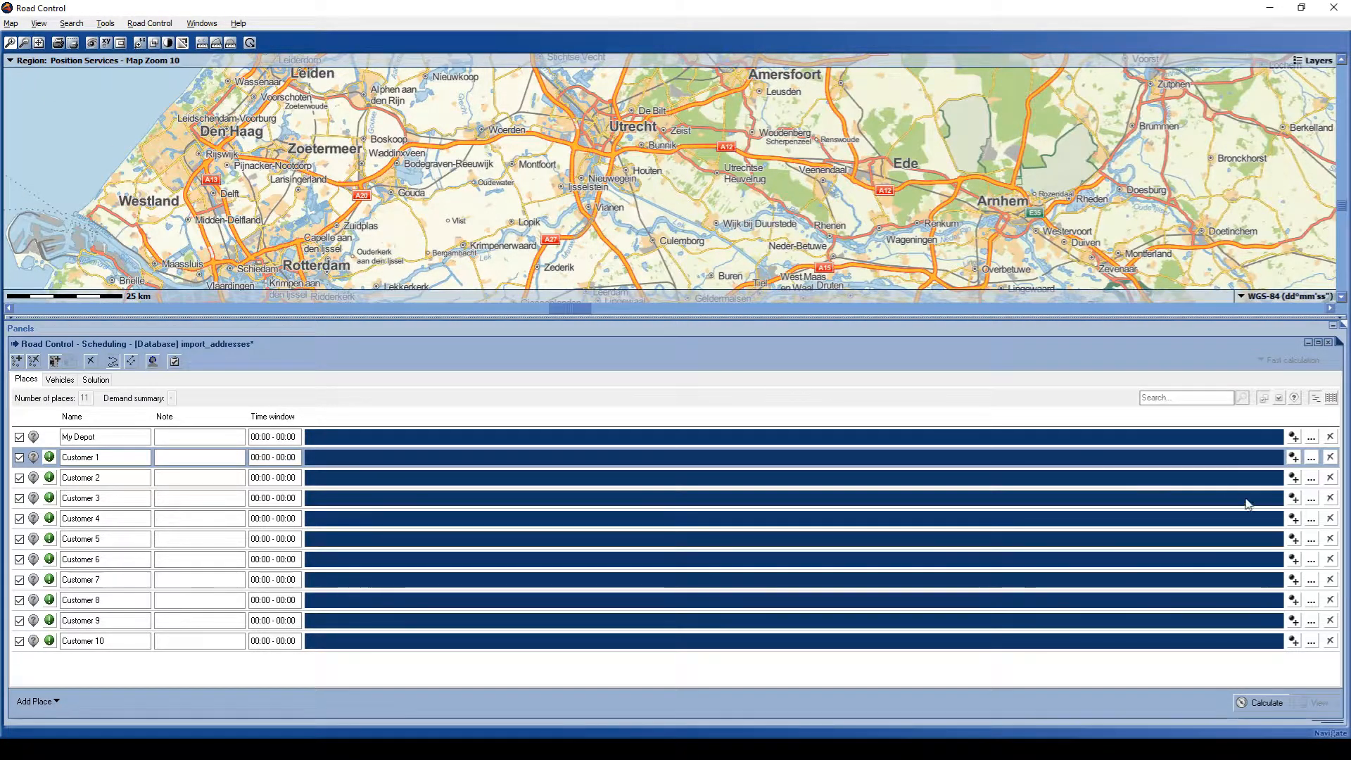
- Place Customer 1 at Utrecht and verify its coordinates 52° 5'53.0052" / 5° 5'46.1904"
left_click(1296, 457)
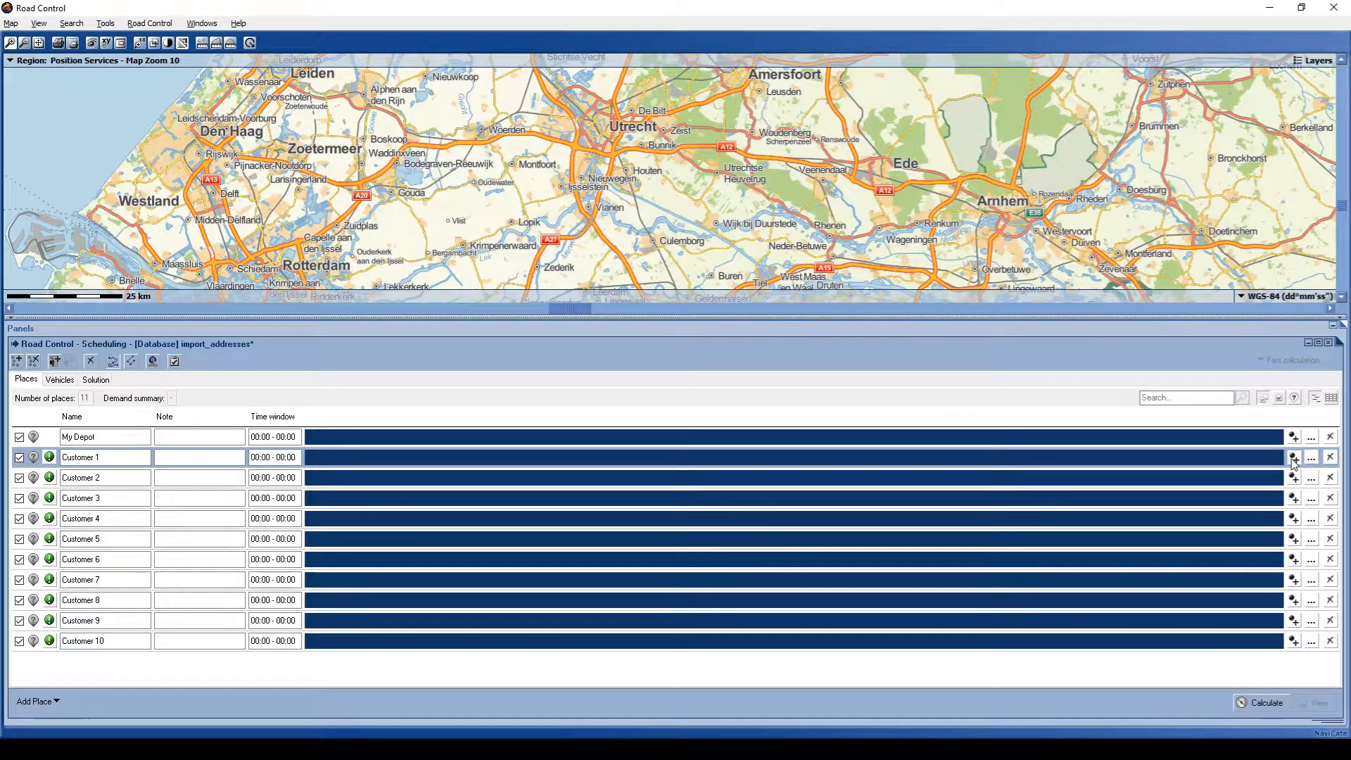
left_click(590, 119)
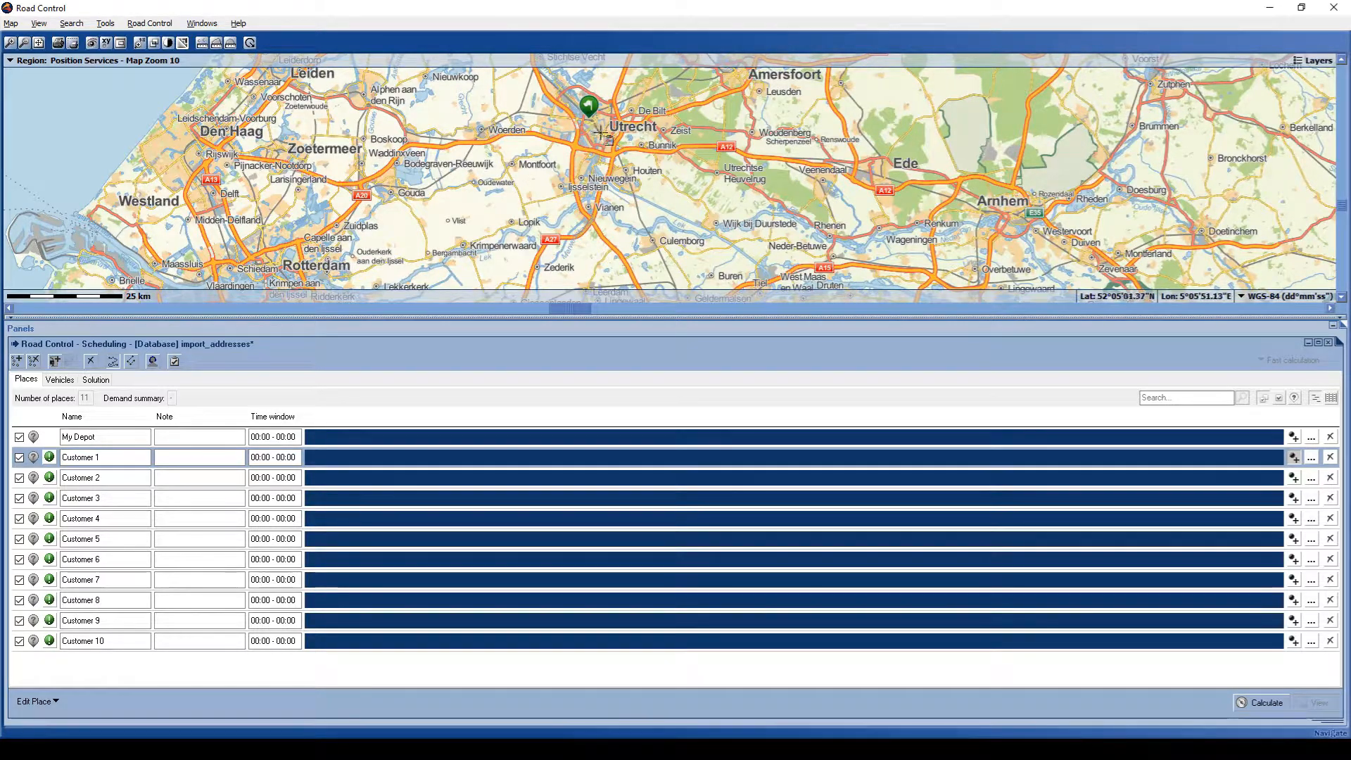
left_click(1311, 458)
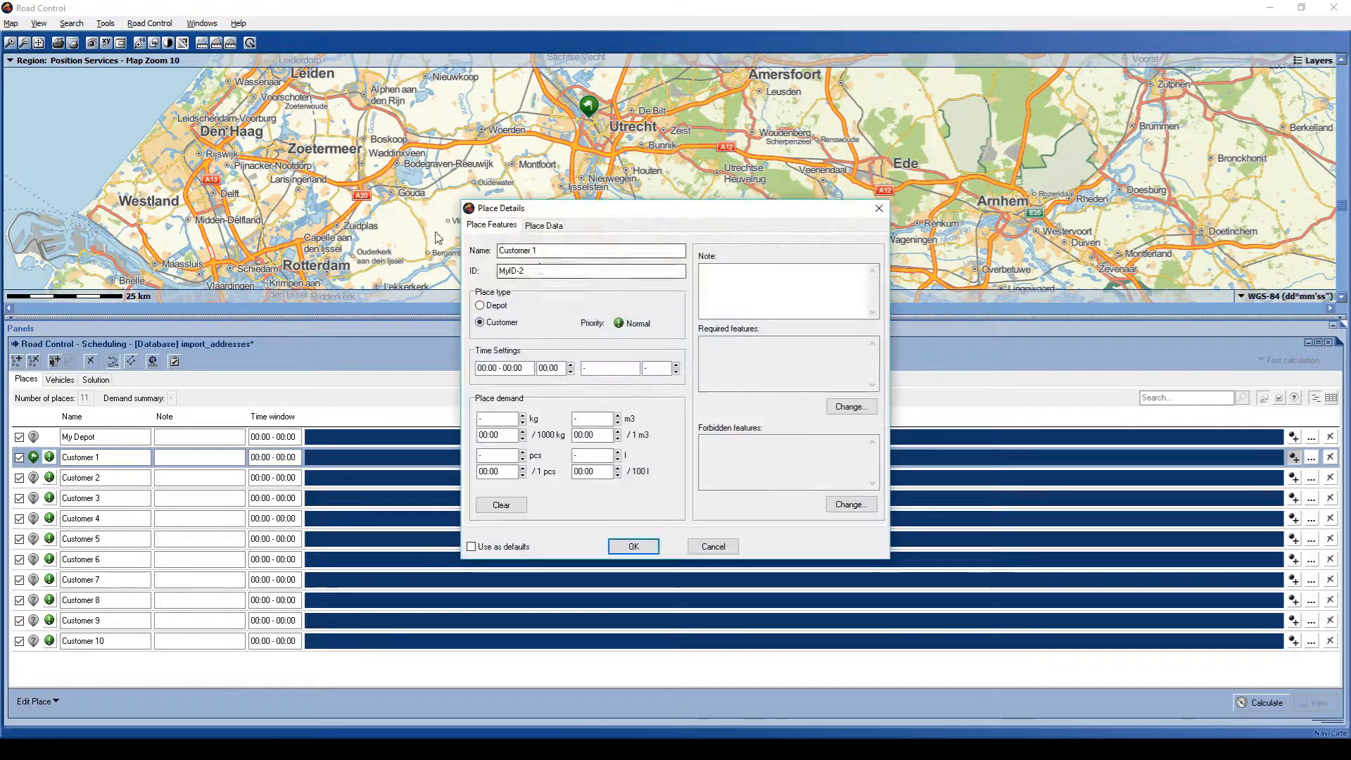
left_click(544, 225)
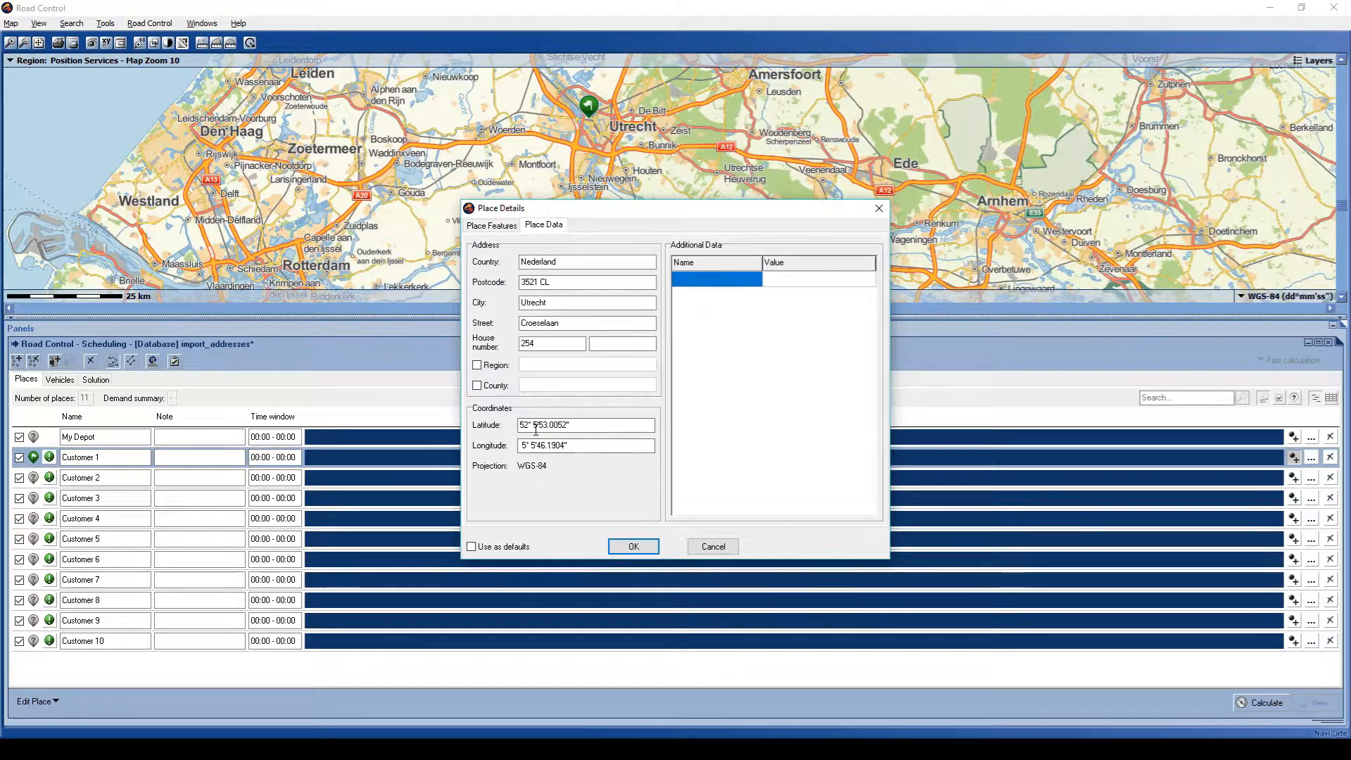
left_click(712, 546)
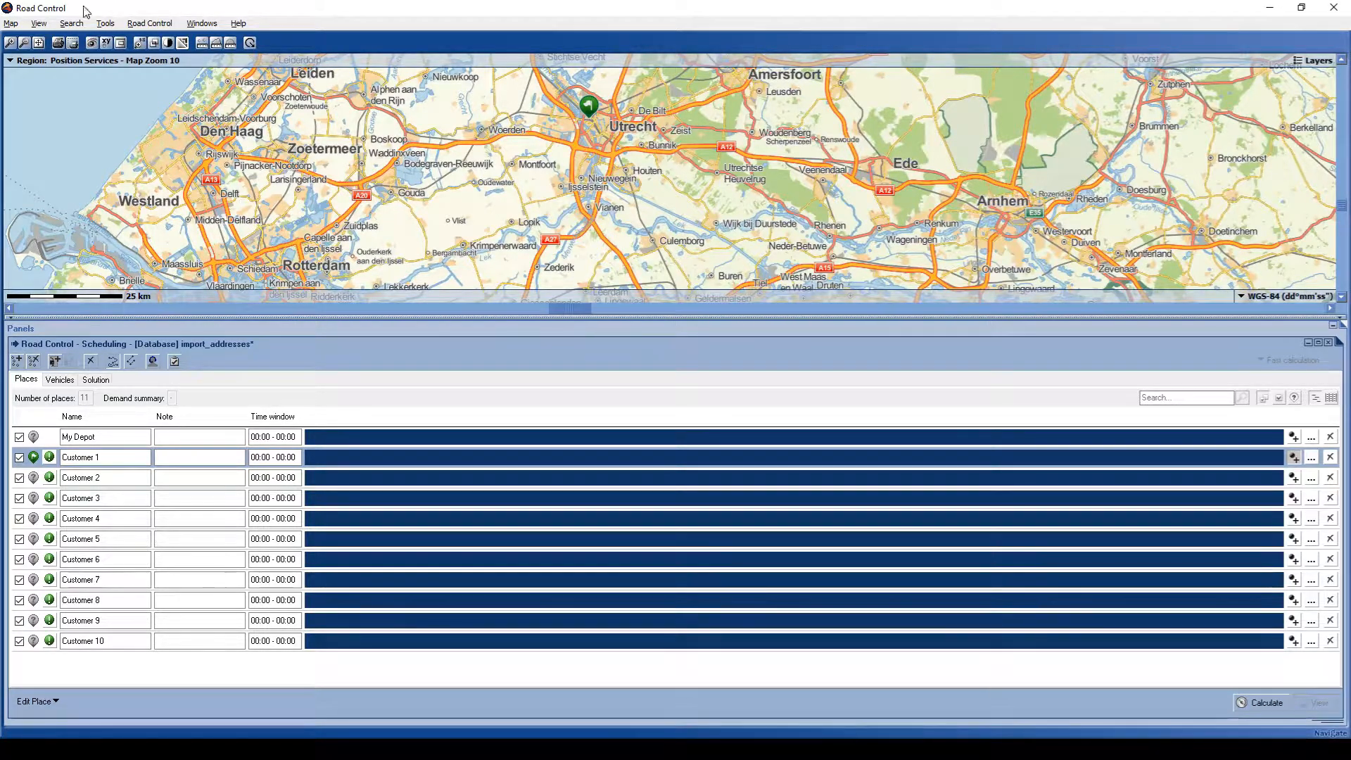
- Open the map search panel, then open import_addresses.xls in Excel from the Import Schedule dialog
left_click(68, 27)
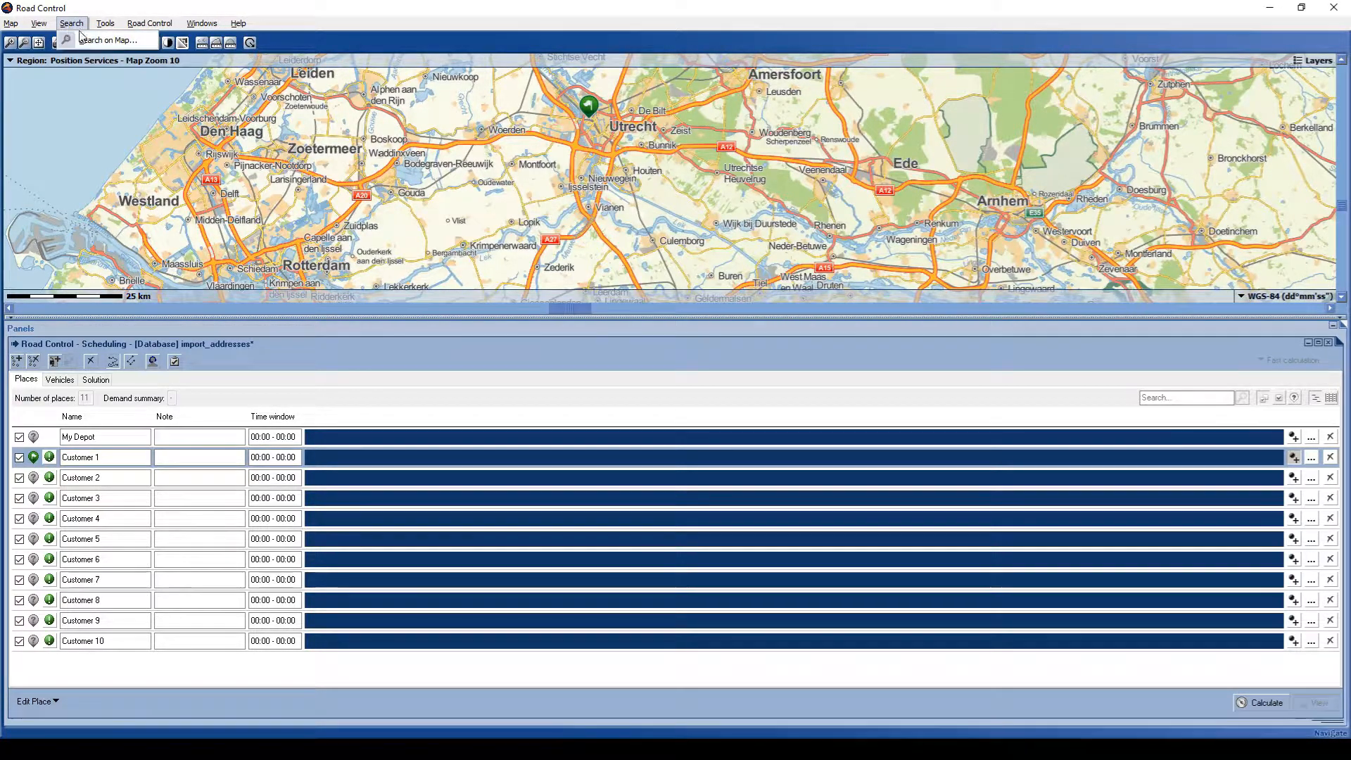
left_click(106, 40)
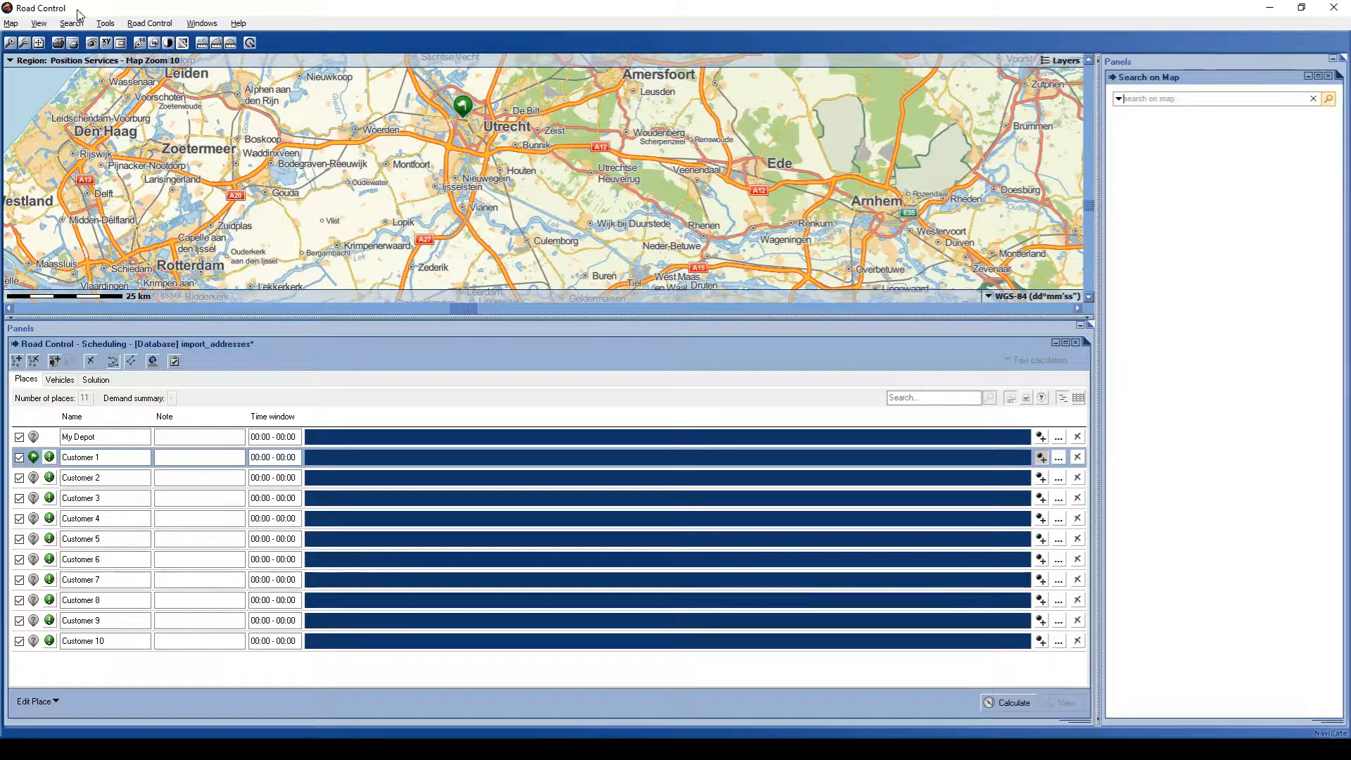
left_click(147, 23)
left_click(155, 137)
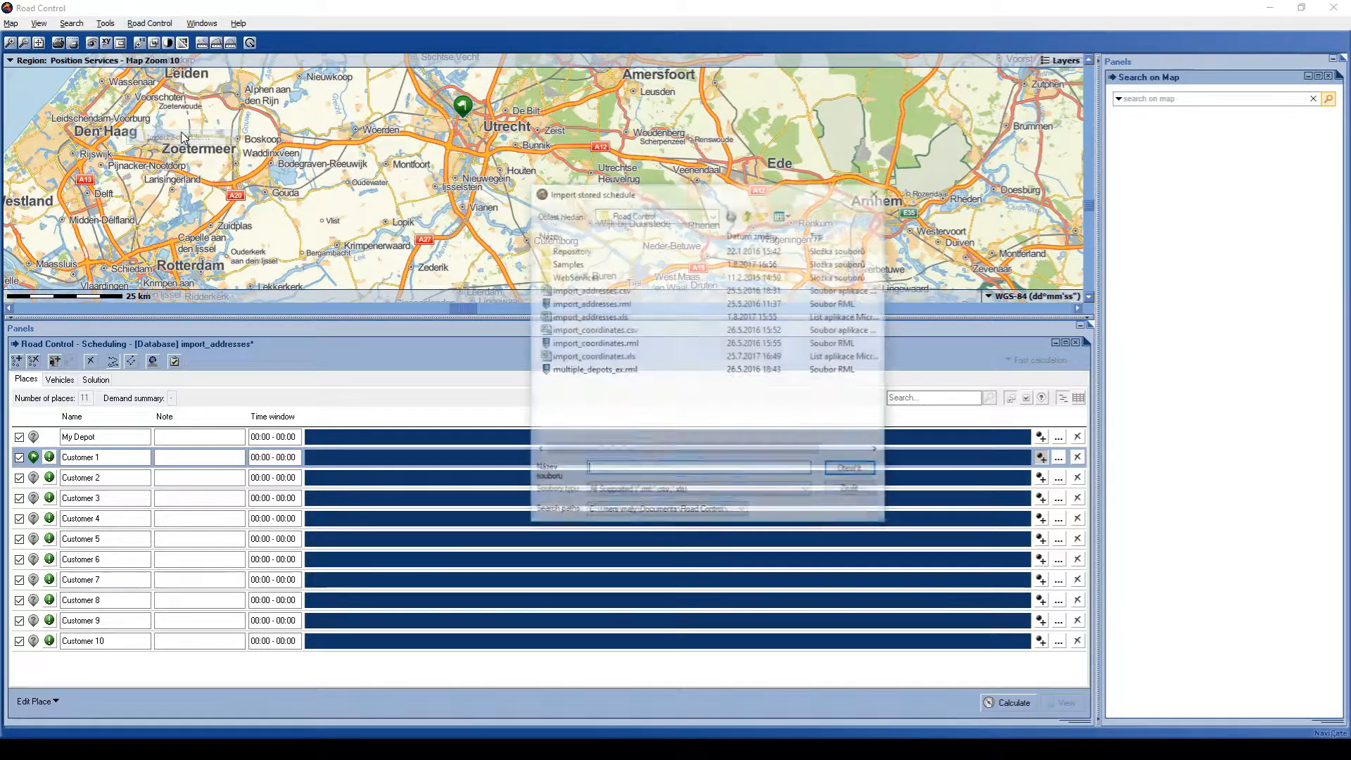
left_click(610, 317)
right_click(612, 317)
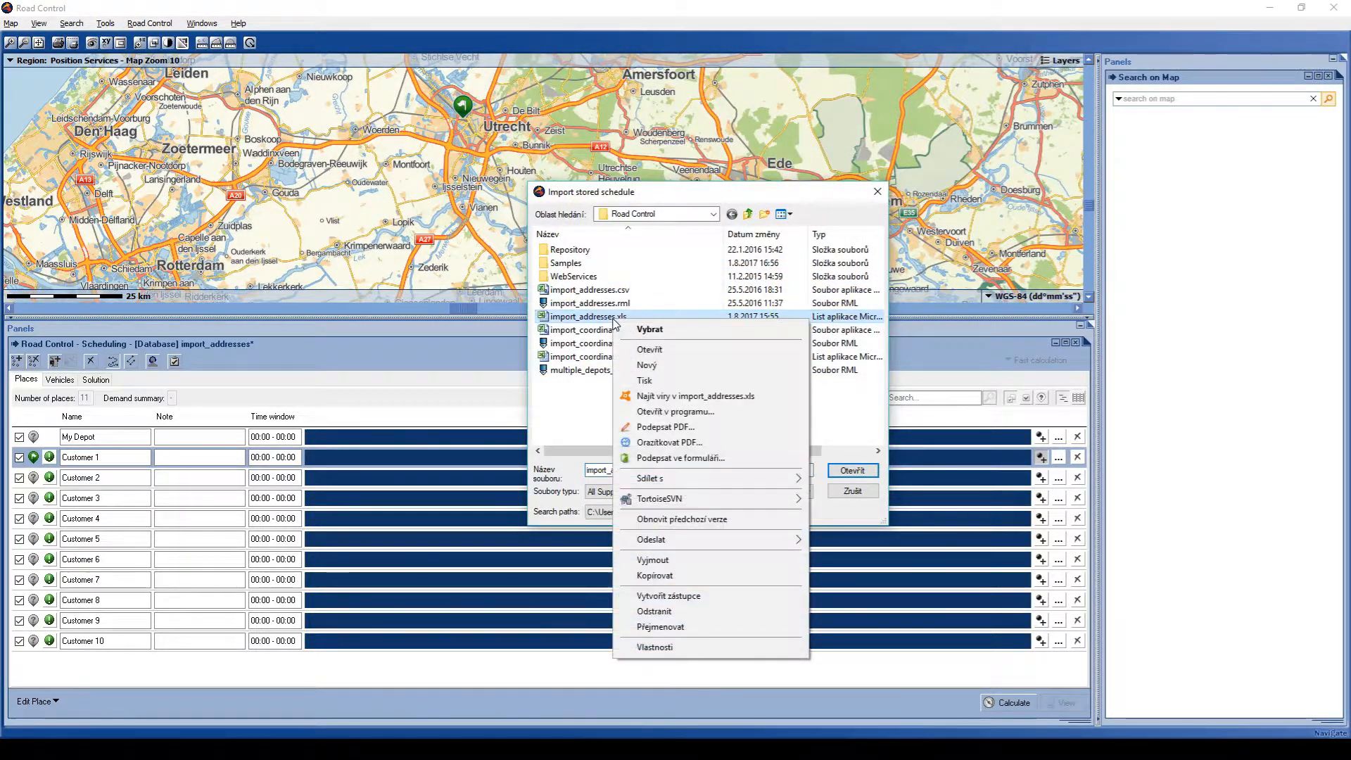
left_click(662, 350)
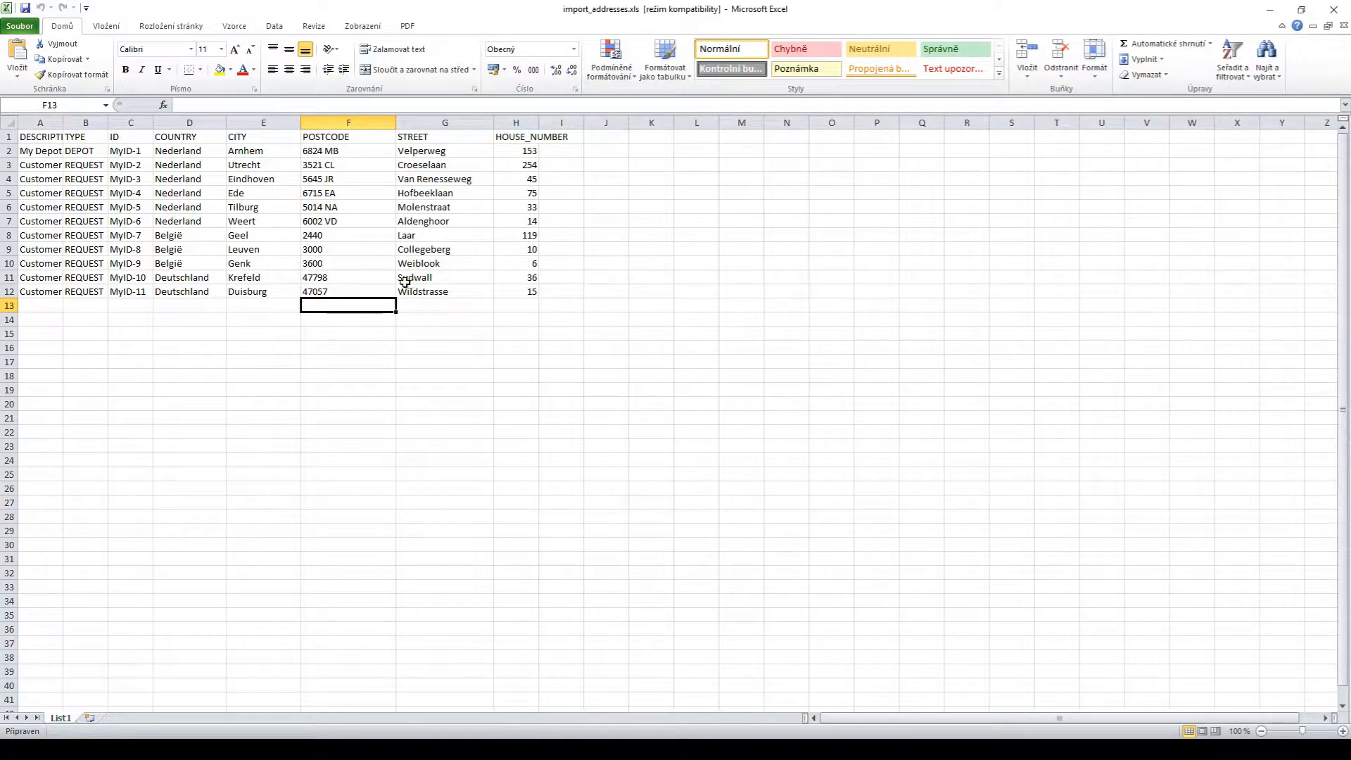
- Inspect the Sudwall street entry in cell G11, then close Excel without saving
left_click(435, 277)
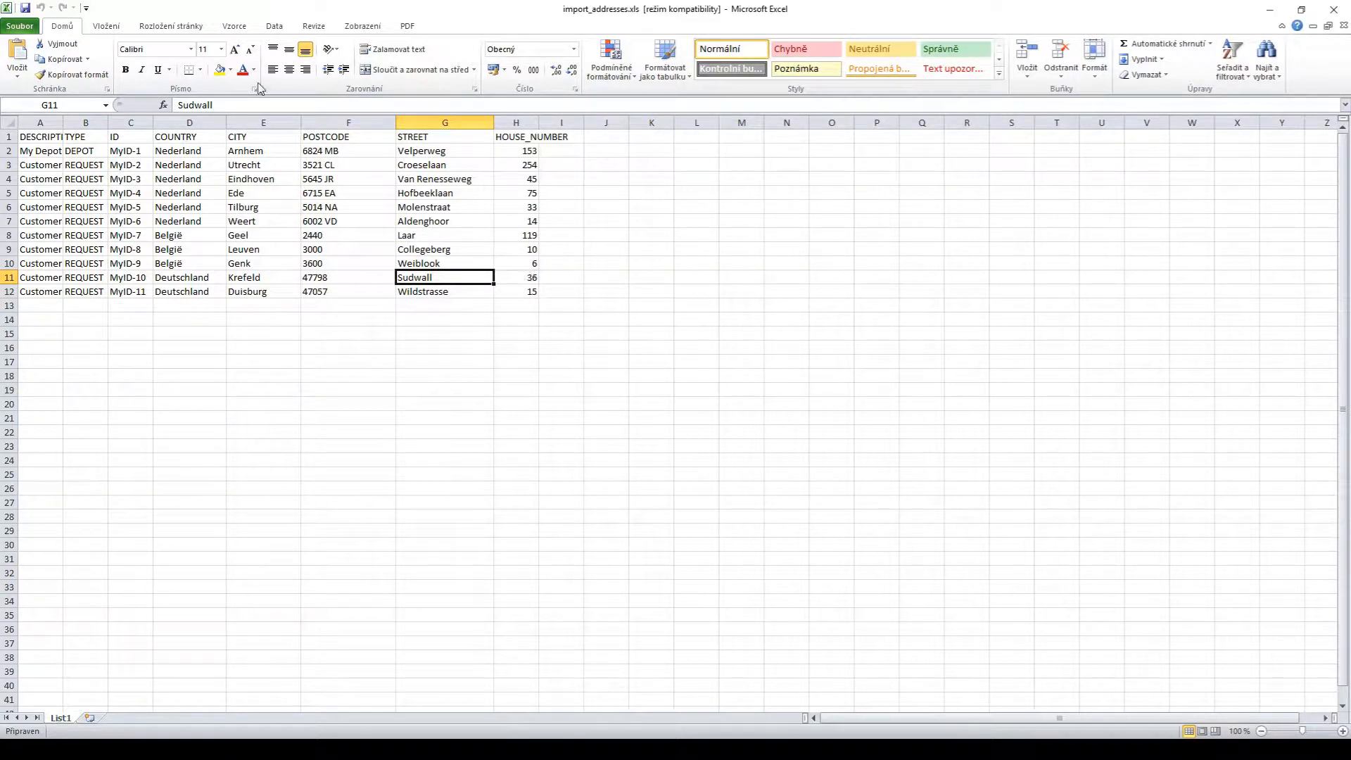
double_click(197, 105)
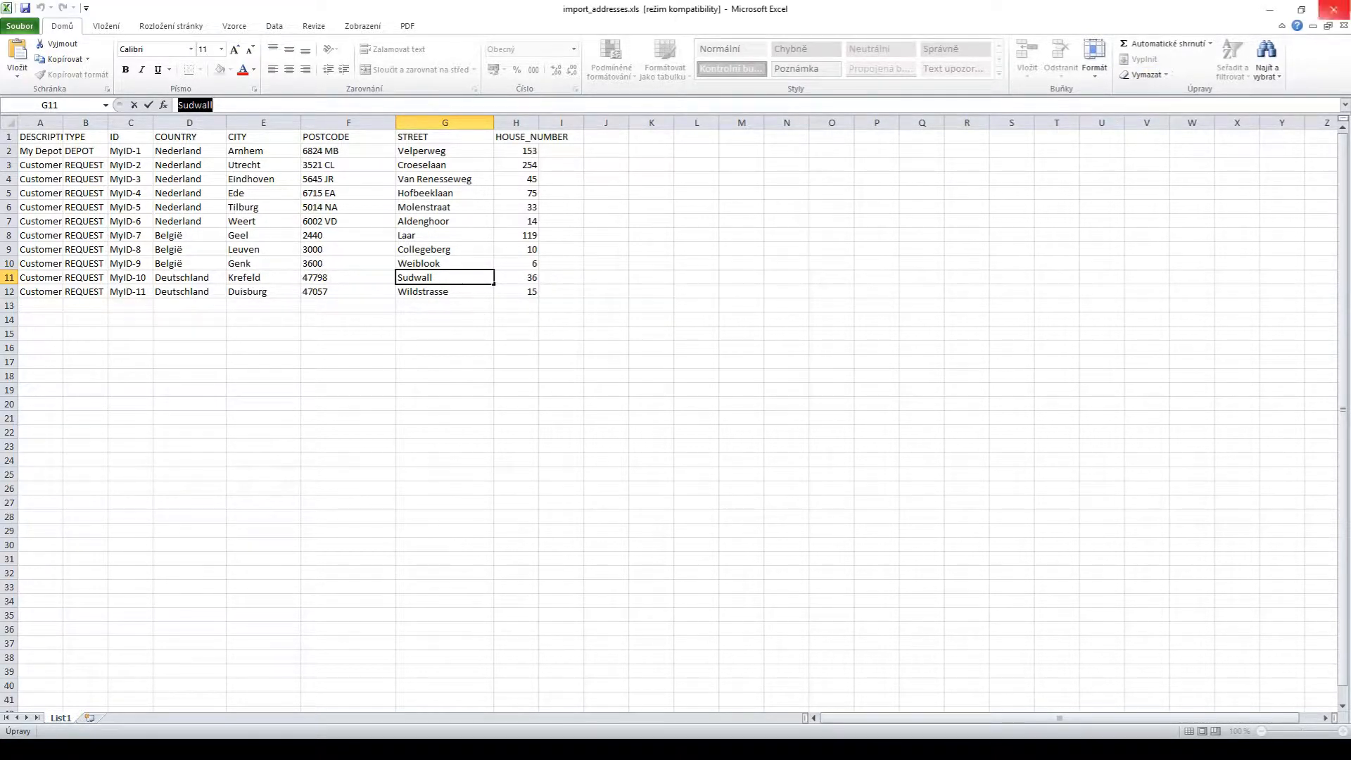
left_click(1336, 8)
left_click(674, 392)
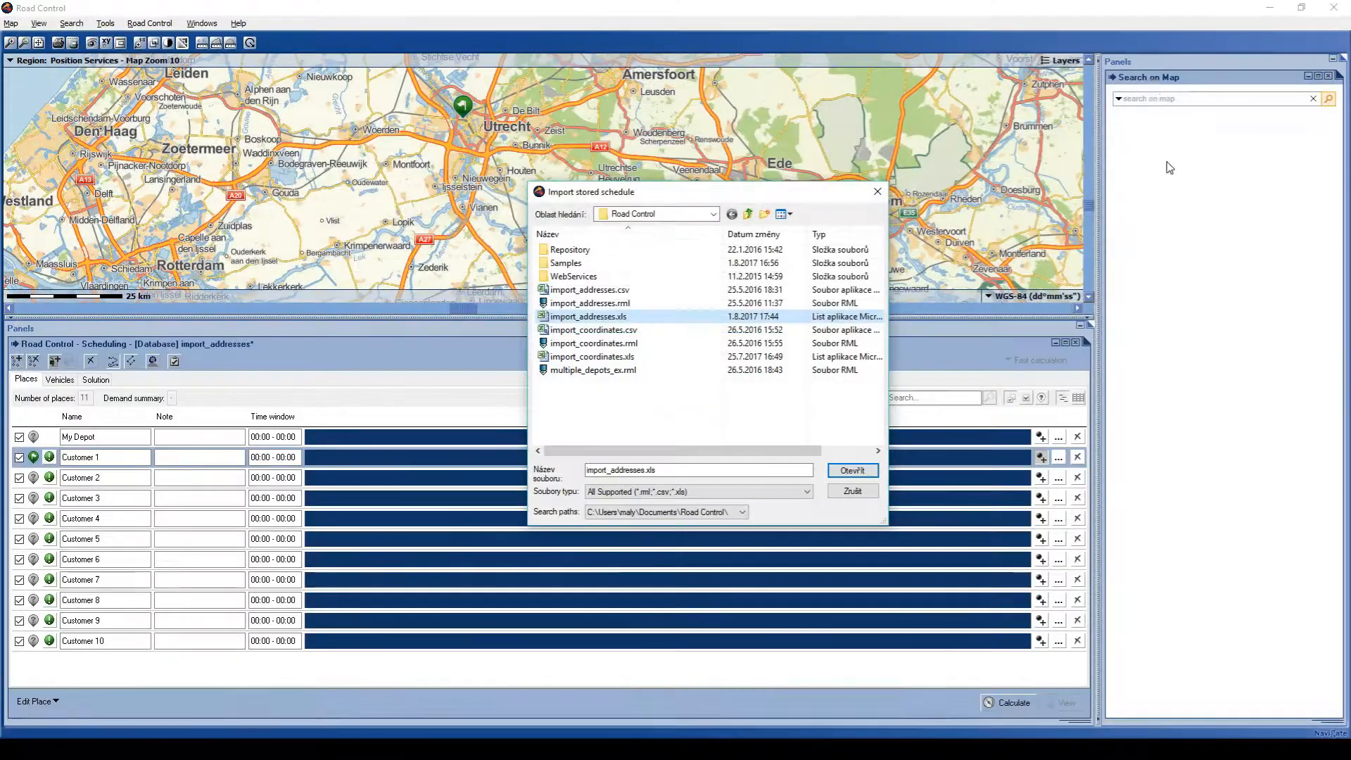
- Search the map for 'Sudwall 36' and show the Krefeld Stadtmitte match
left_click(851, 467)
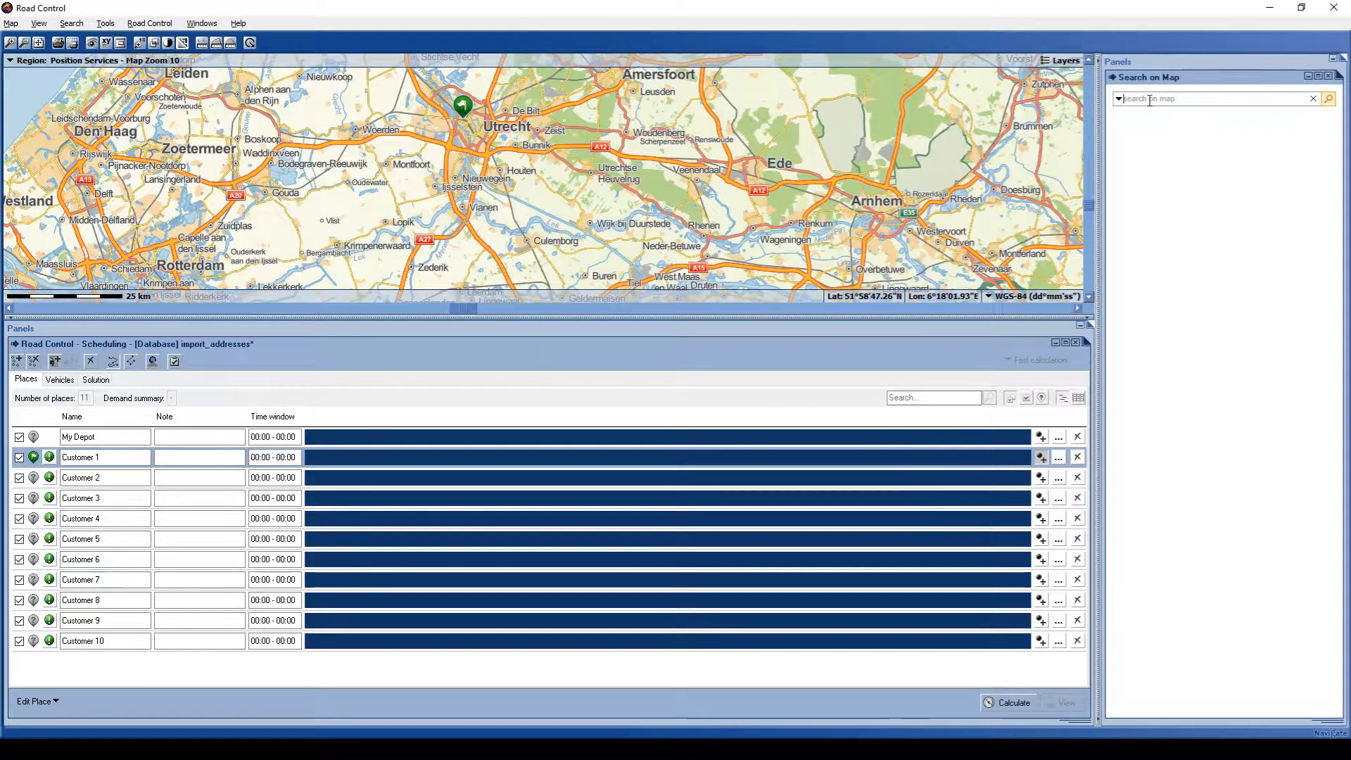
left_click(1149, 99)
type("Sudwall 36")
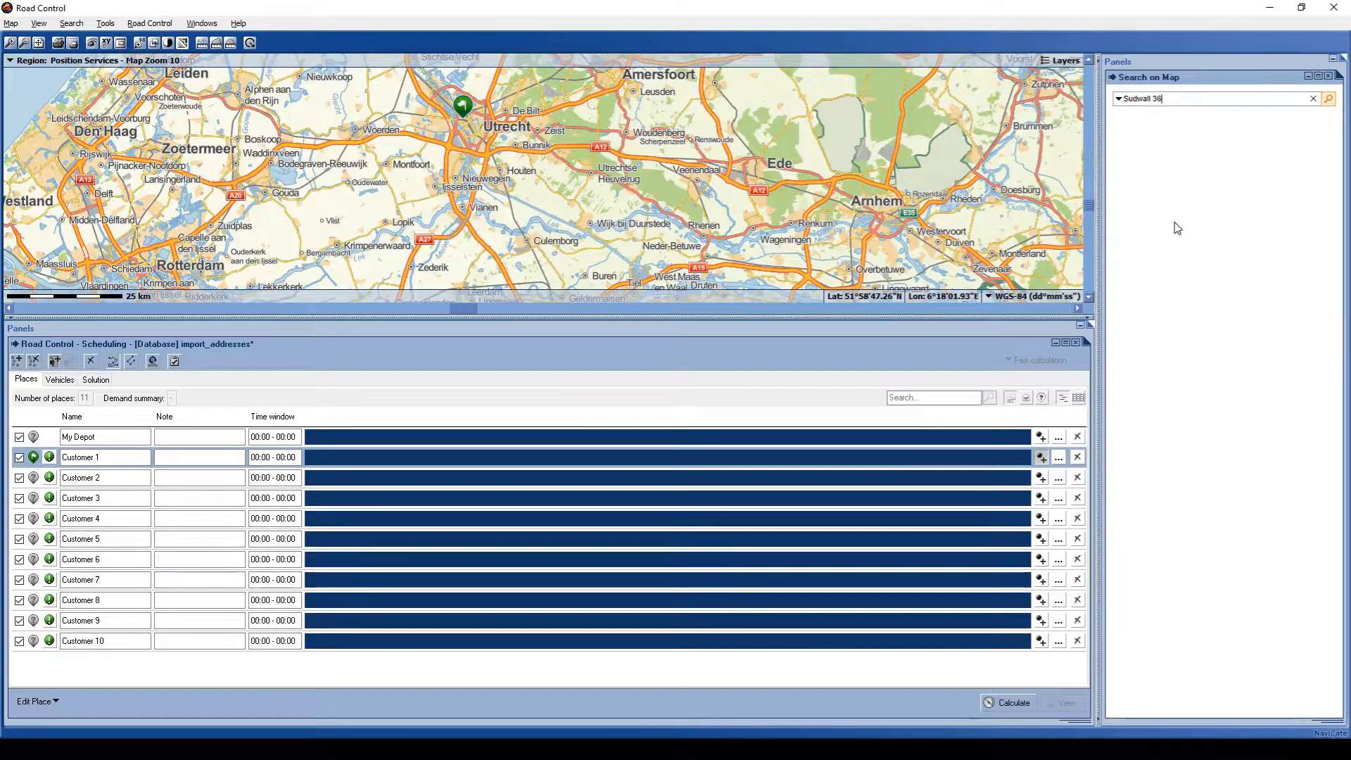
key("Return")
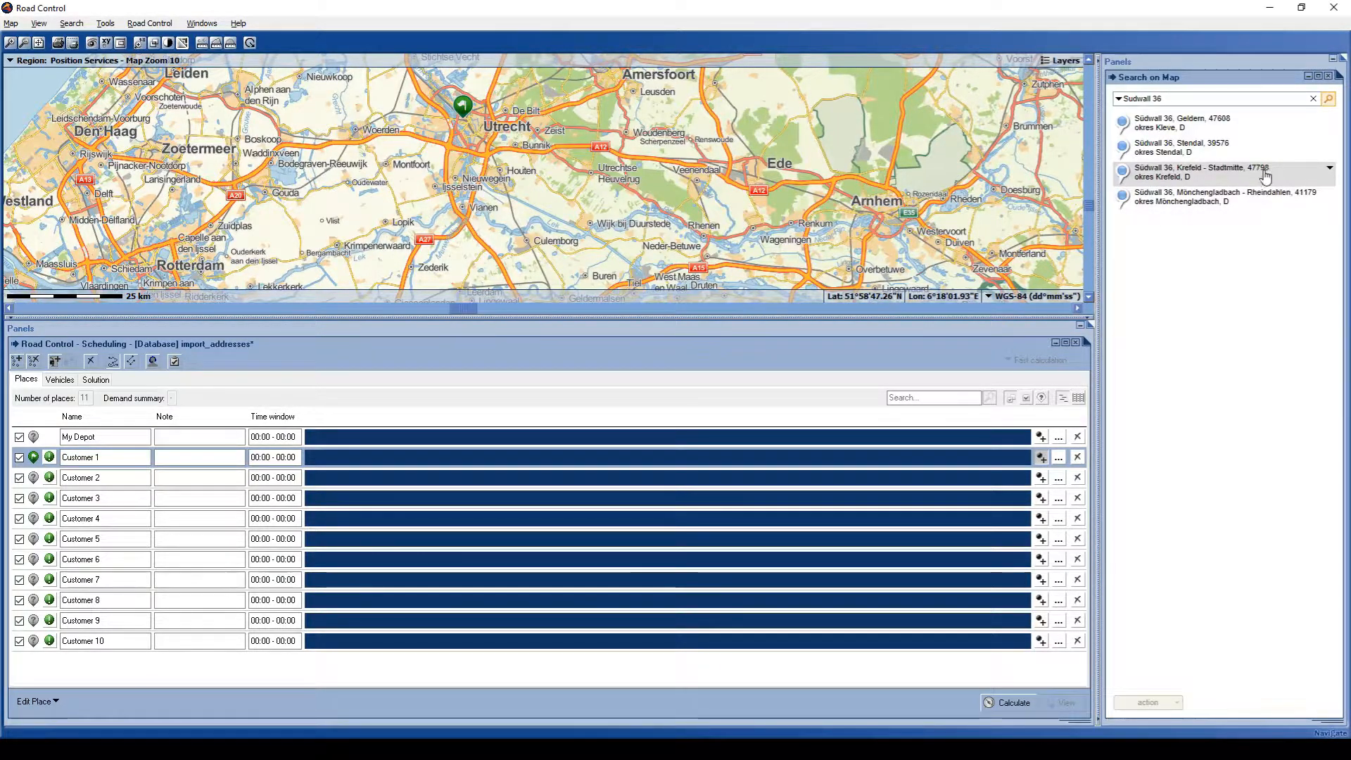
left_click(1237, 180)
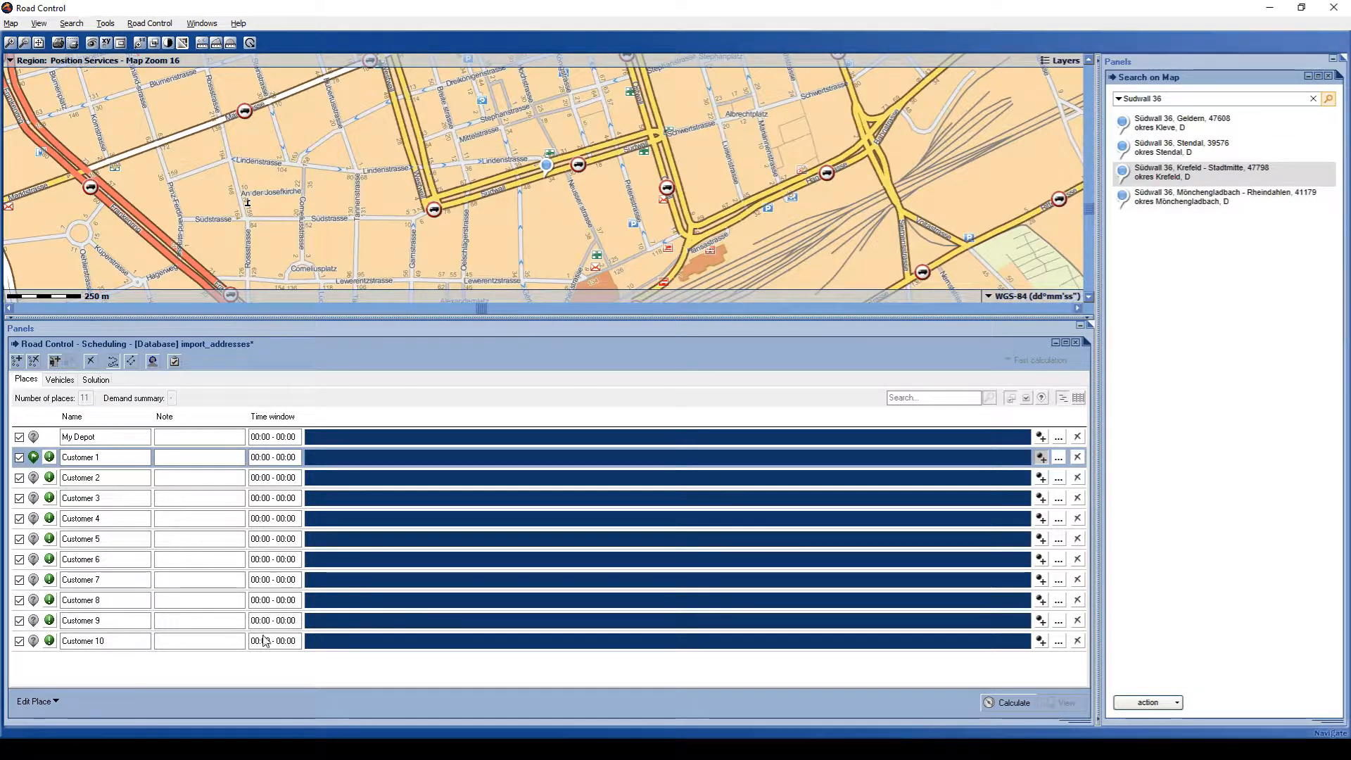
- Pin Customer 9 at the Südwall, Krefeld location on the map
left_click(1041, 622)
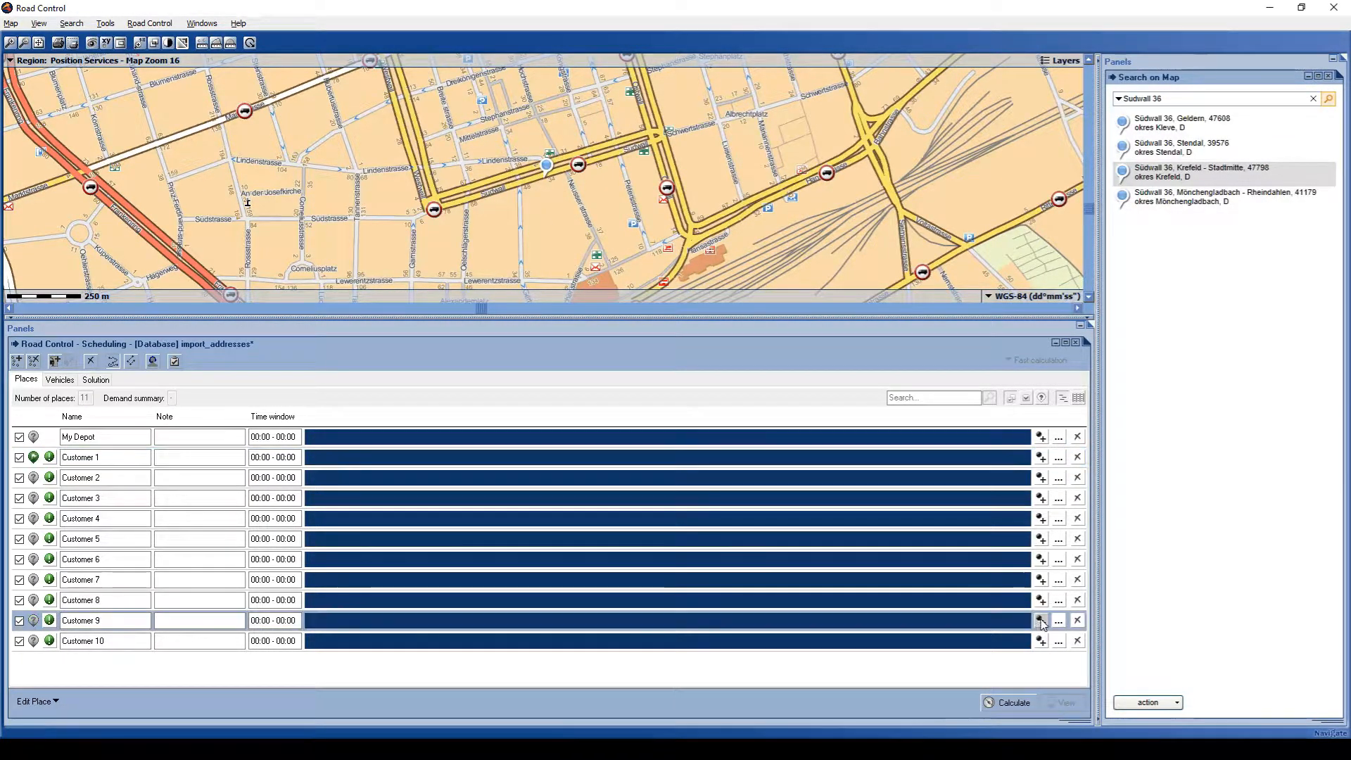
left_click(545, 176)
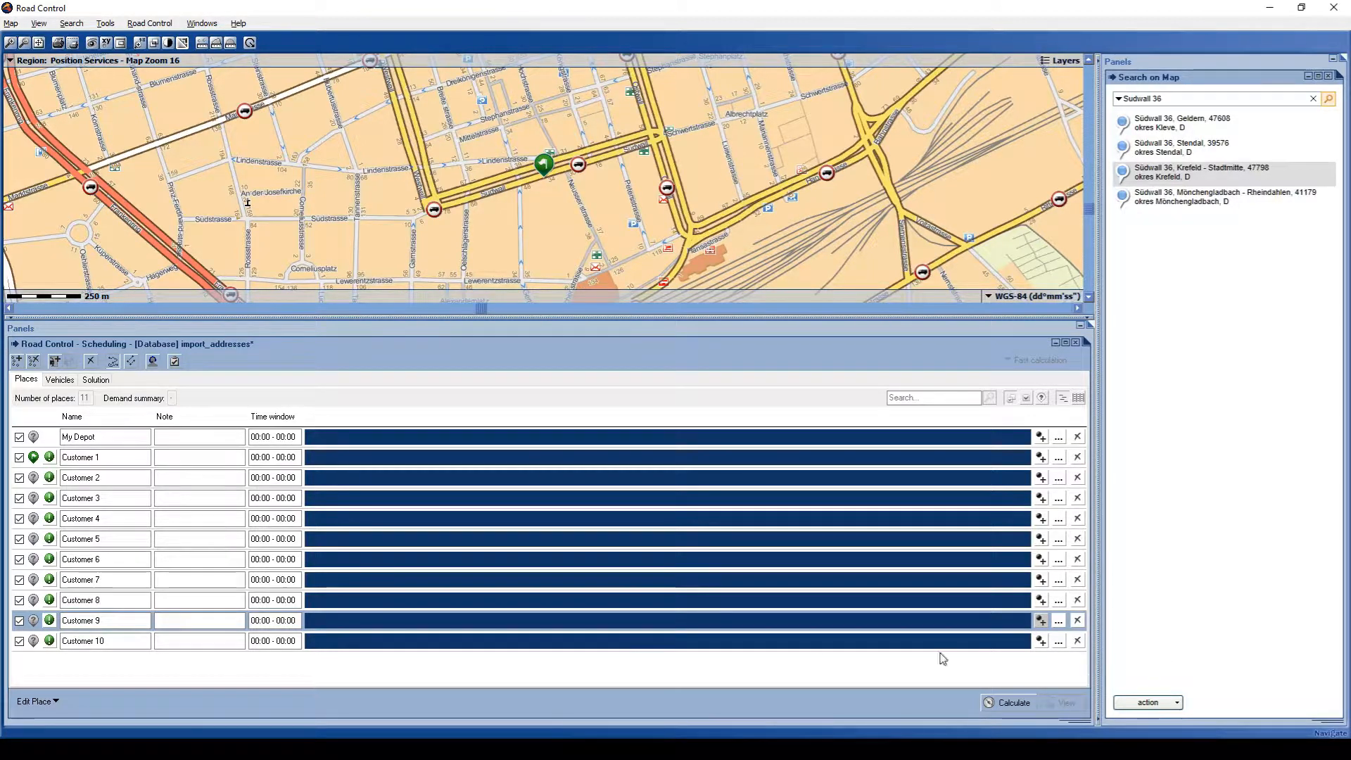
- Discard the schedule unsaved and import Samples/import_addresses2.xls: My Depot plus Customers 5, 6, 9
left_click(92, 364)
left_click(729, 593)
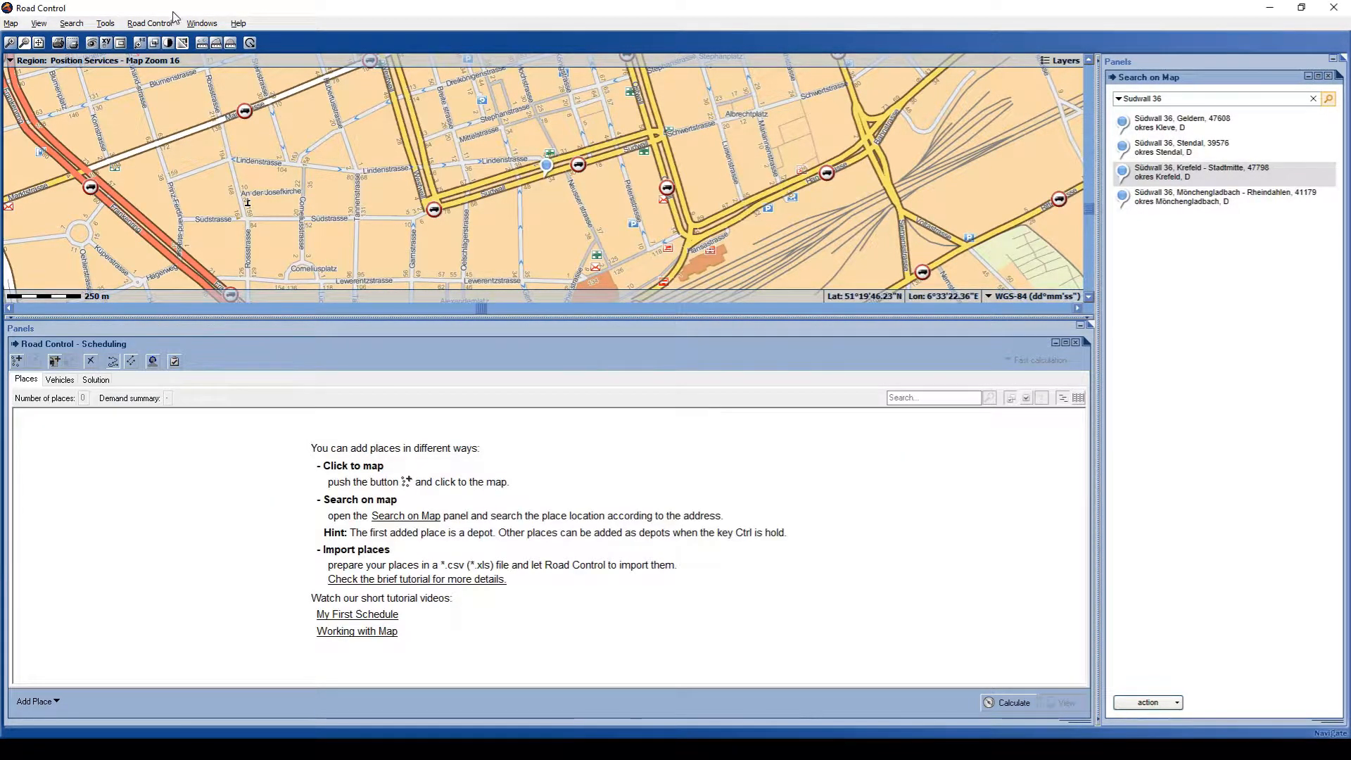
left_click(137, 22)
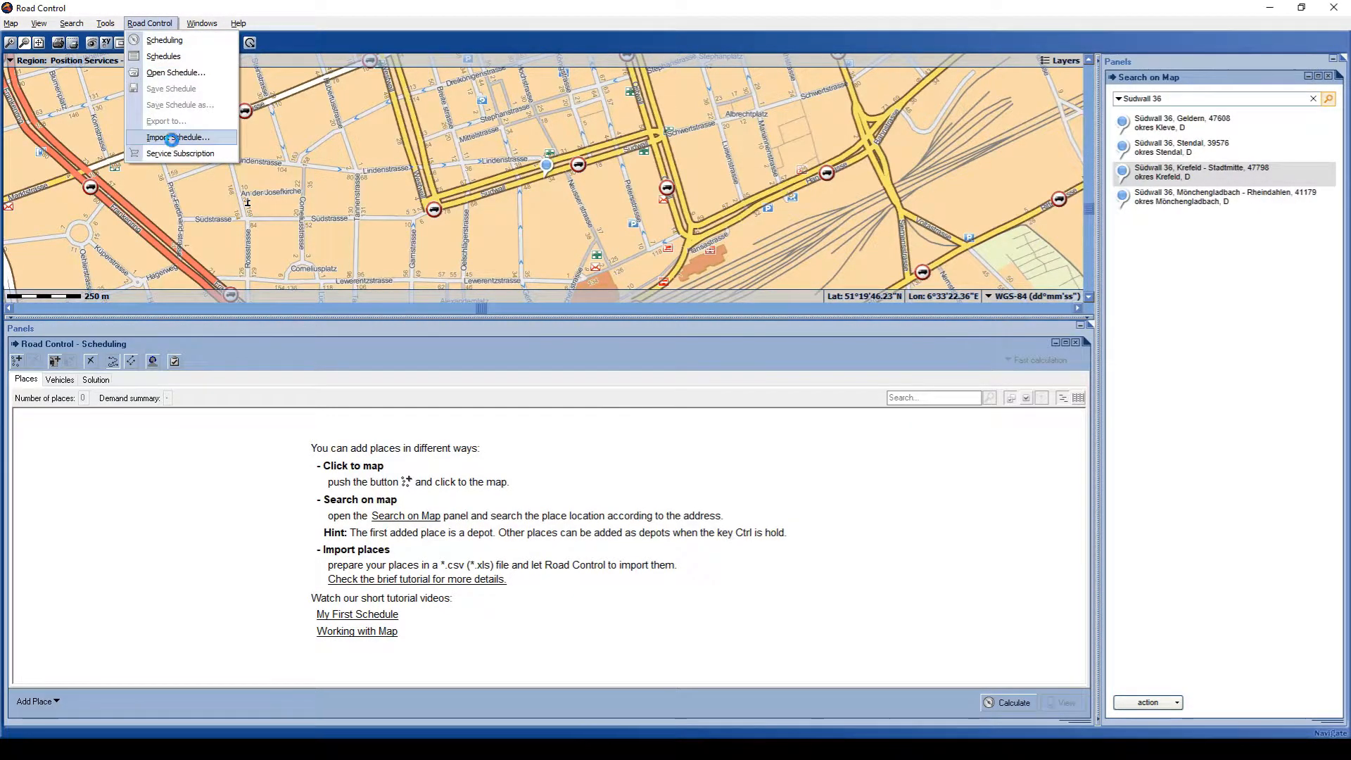
left_click(173, 137)
double_click(582, 263)
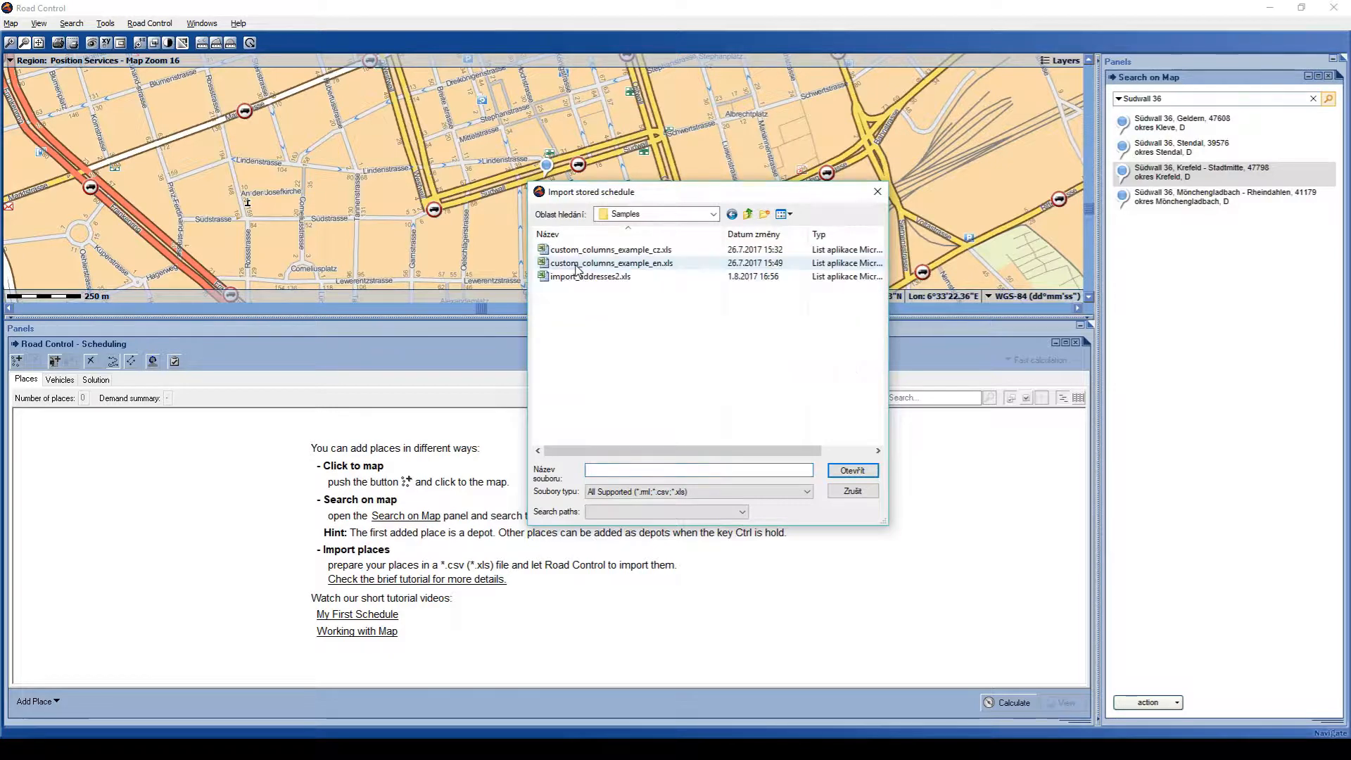
double_click(591, 276)
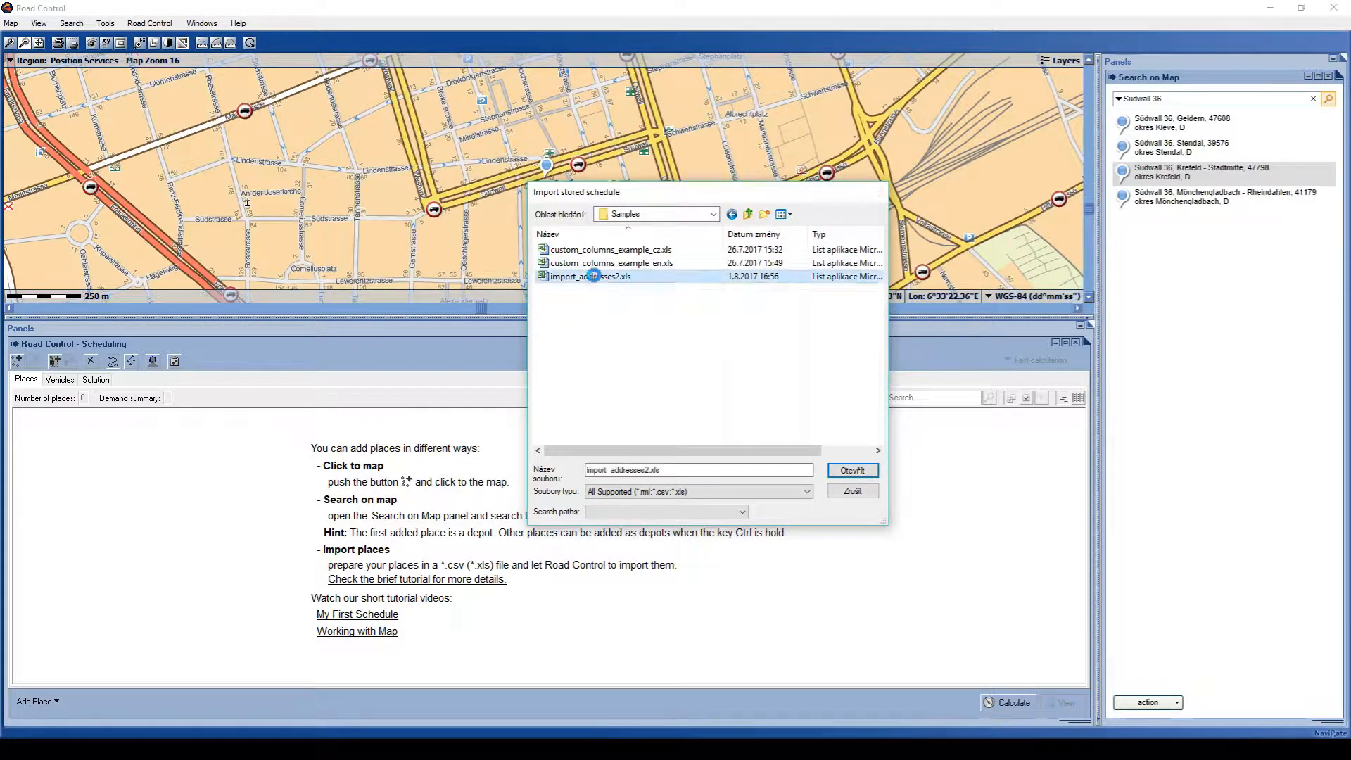
left_click(799, 426)
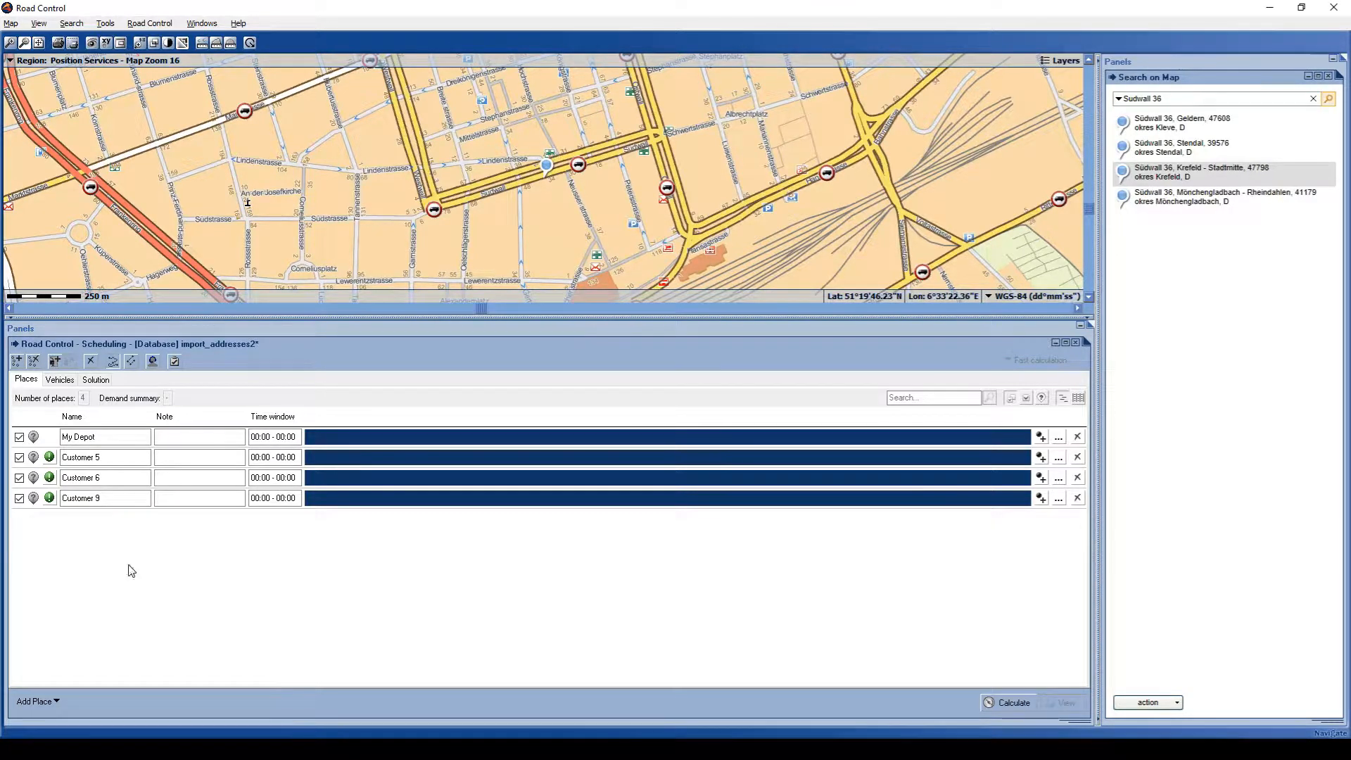
left_click(1059, 498)
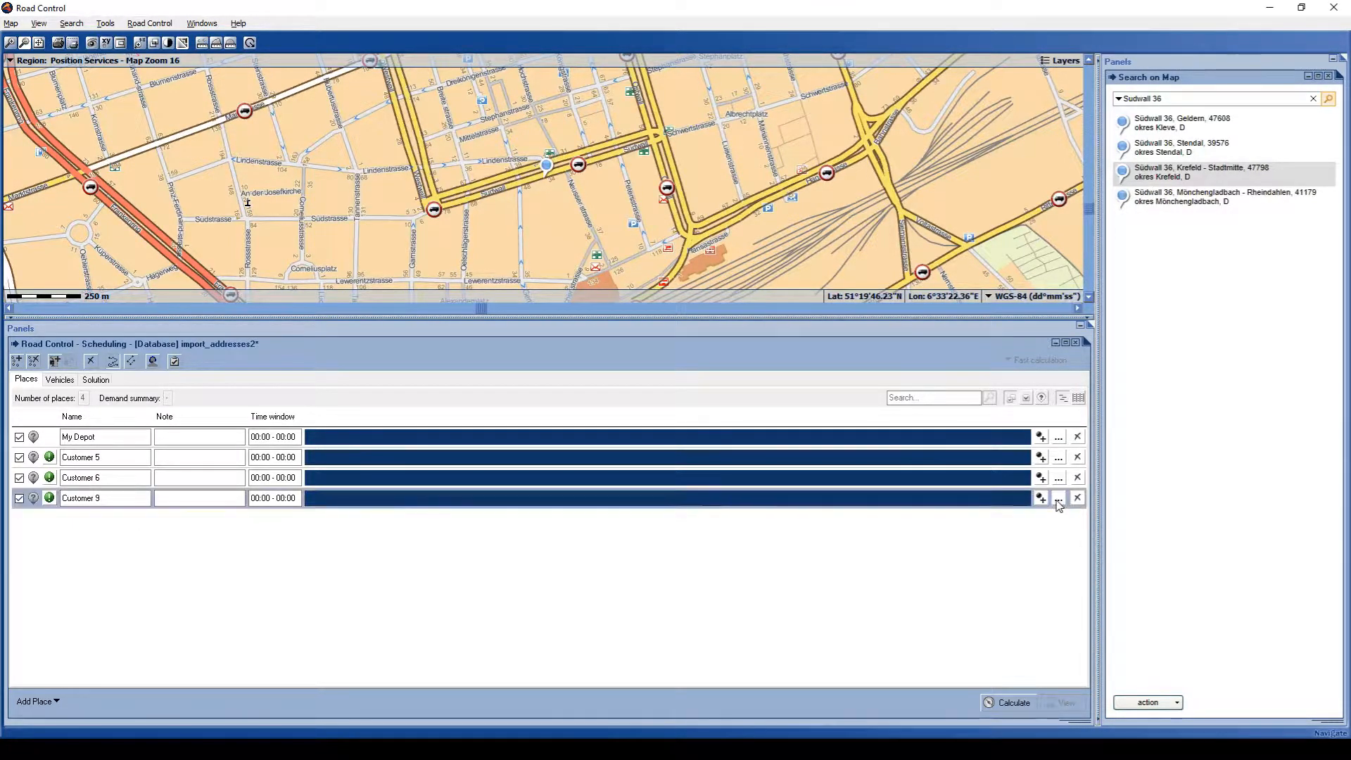
left_click(544, 225)
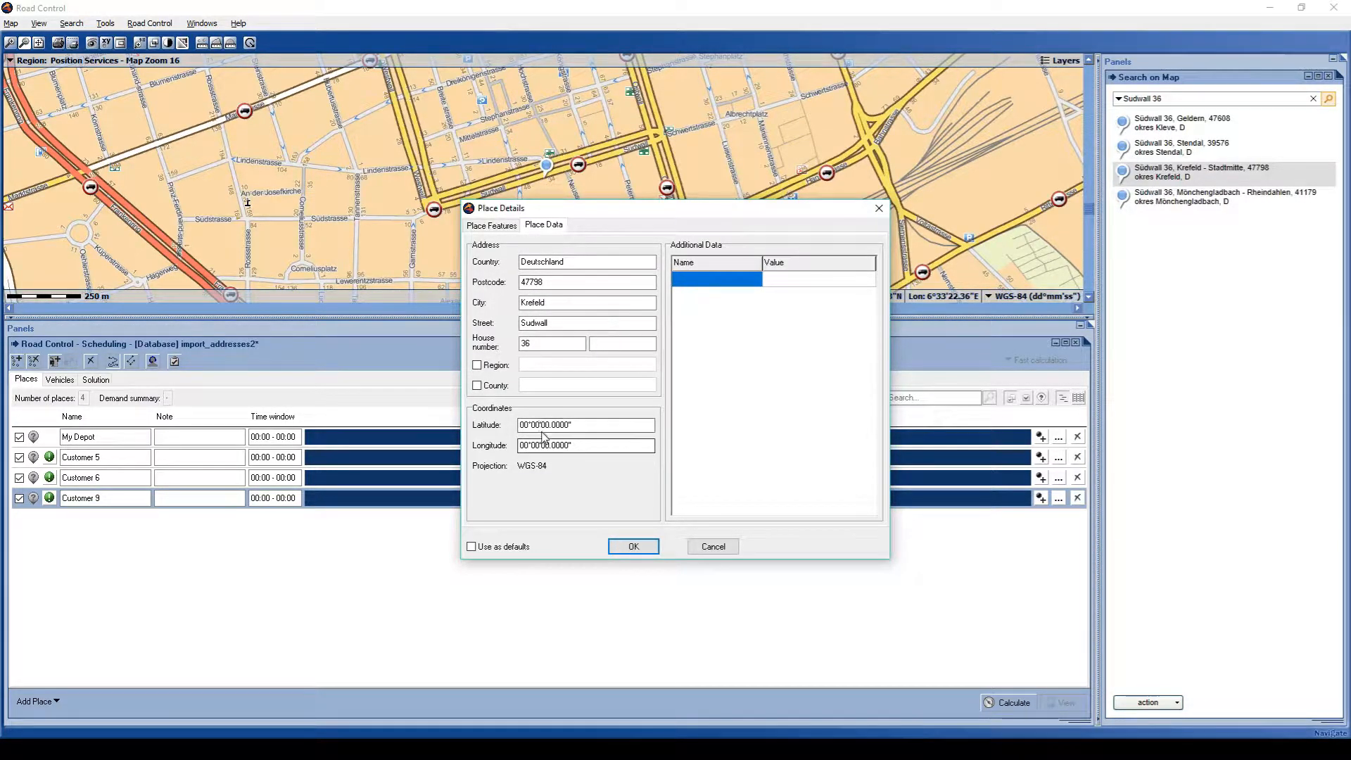
left_click(712, 545)
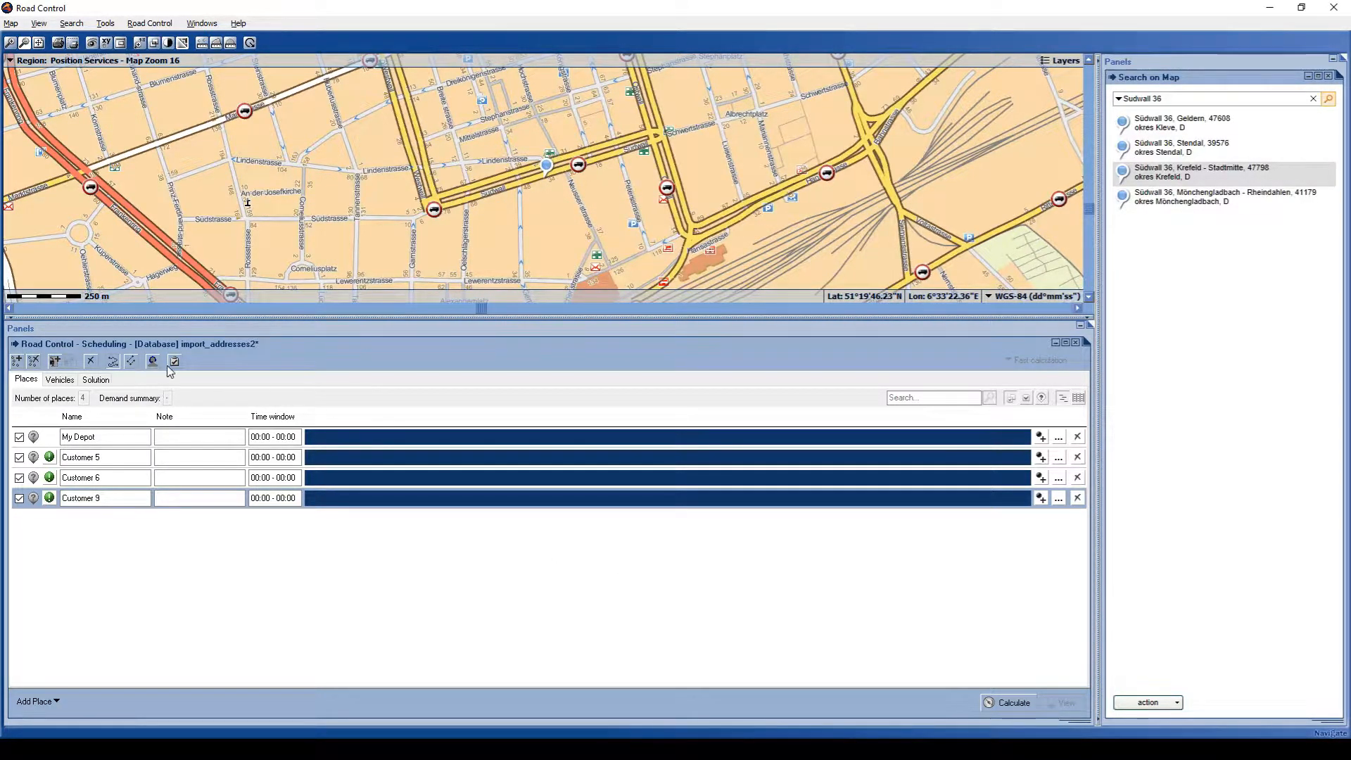
- Calculate Vehicle 1's route from My Depot, geocoding missing places, for a 04:26 total
left_click(53, 362)
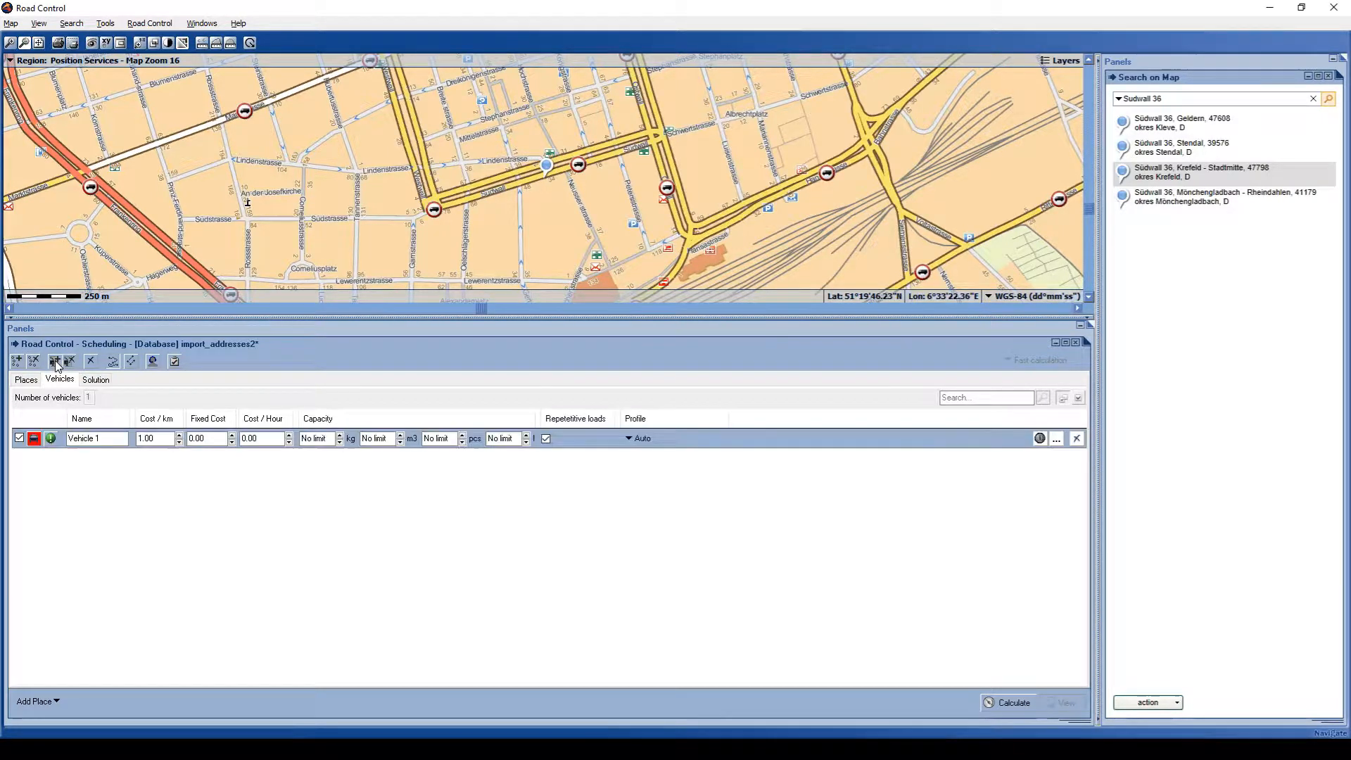
left_click(1007, 702)
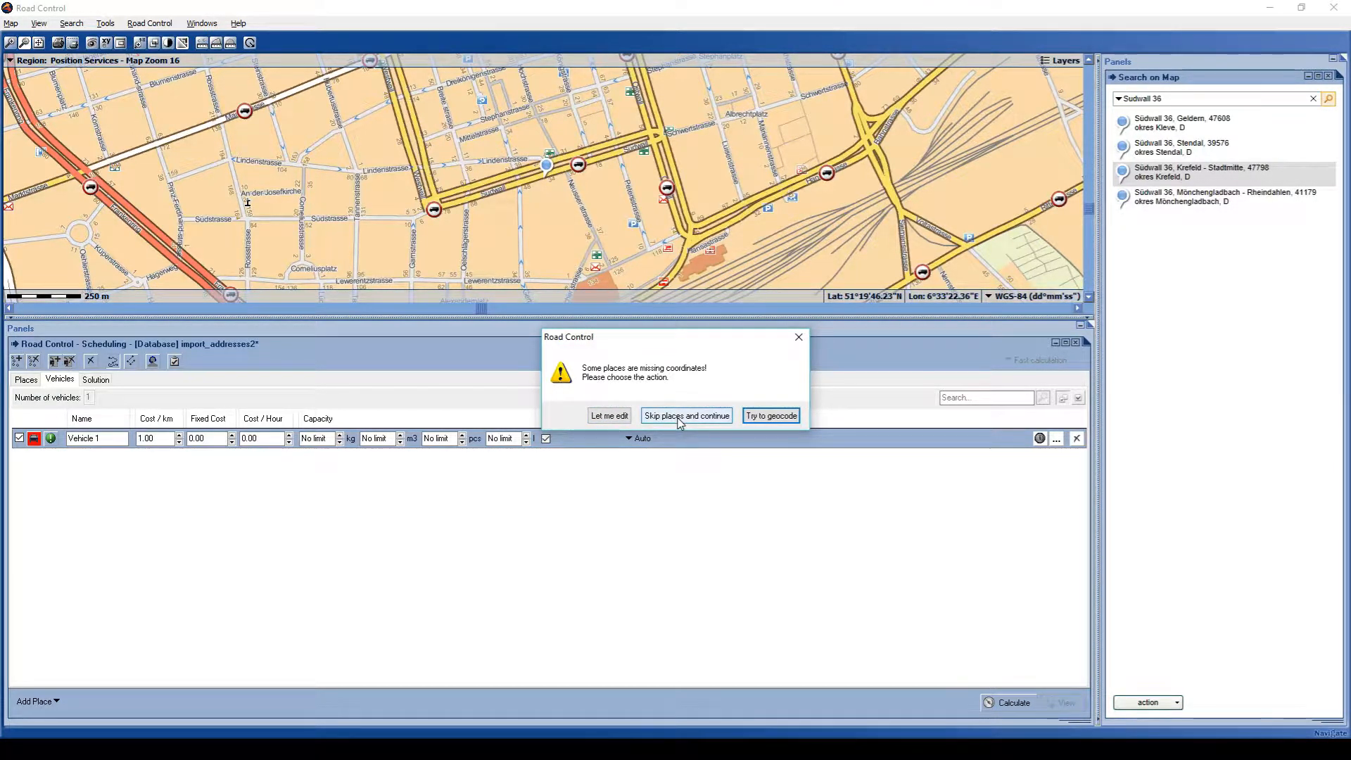
left_click(770, 416)
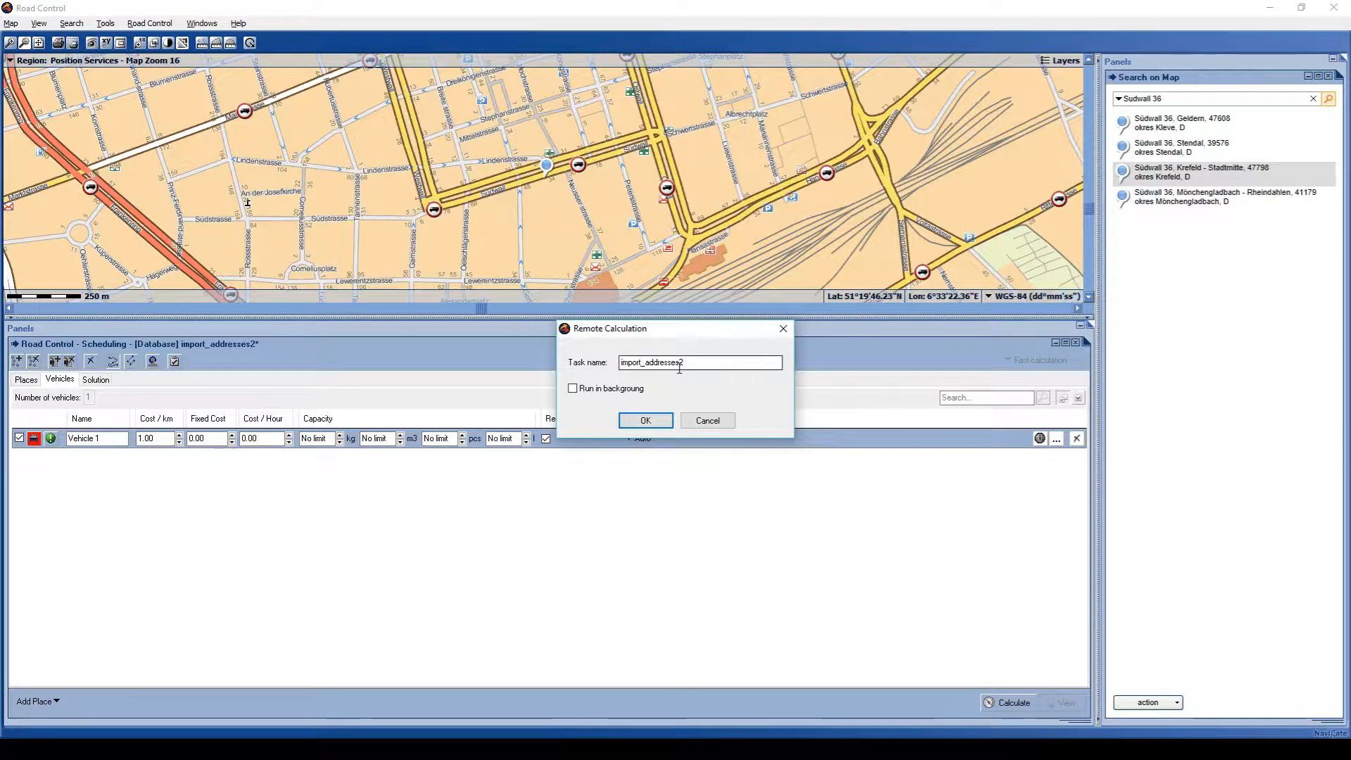
left_click(643, 421)
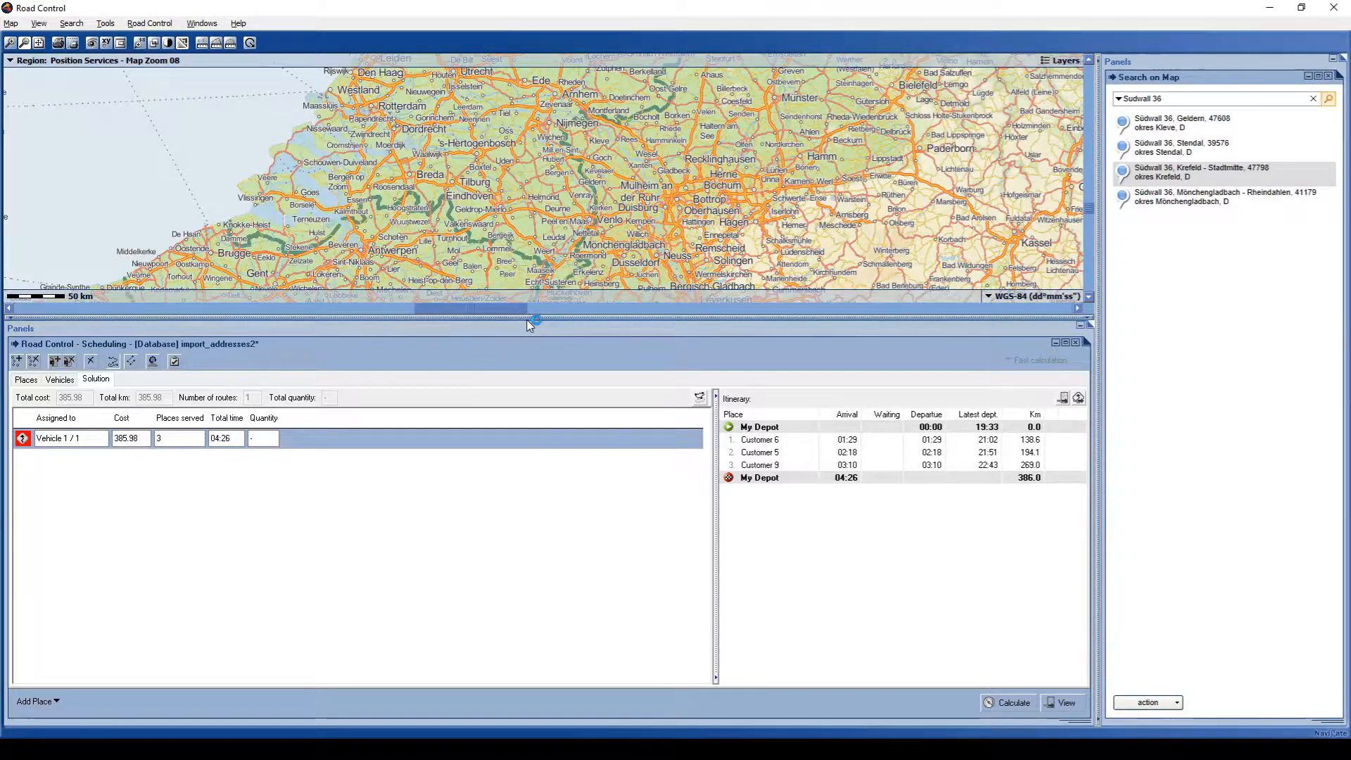
- Enlarge the map and zoom to Customer 9's stop 3 at Südwall on the red route
left_click_drag(529, 325, 530, 349)
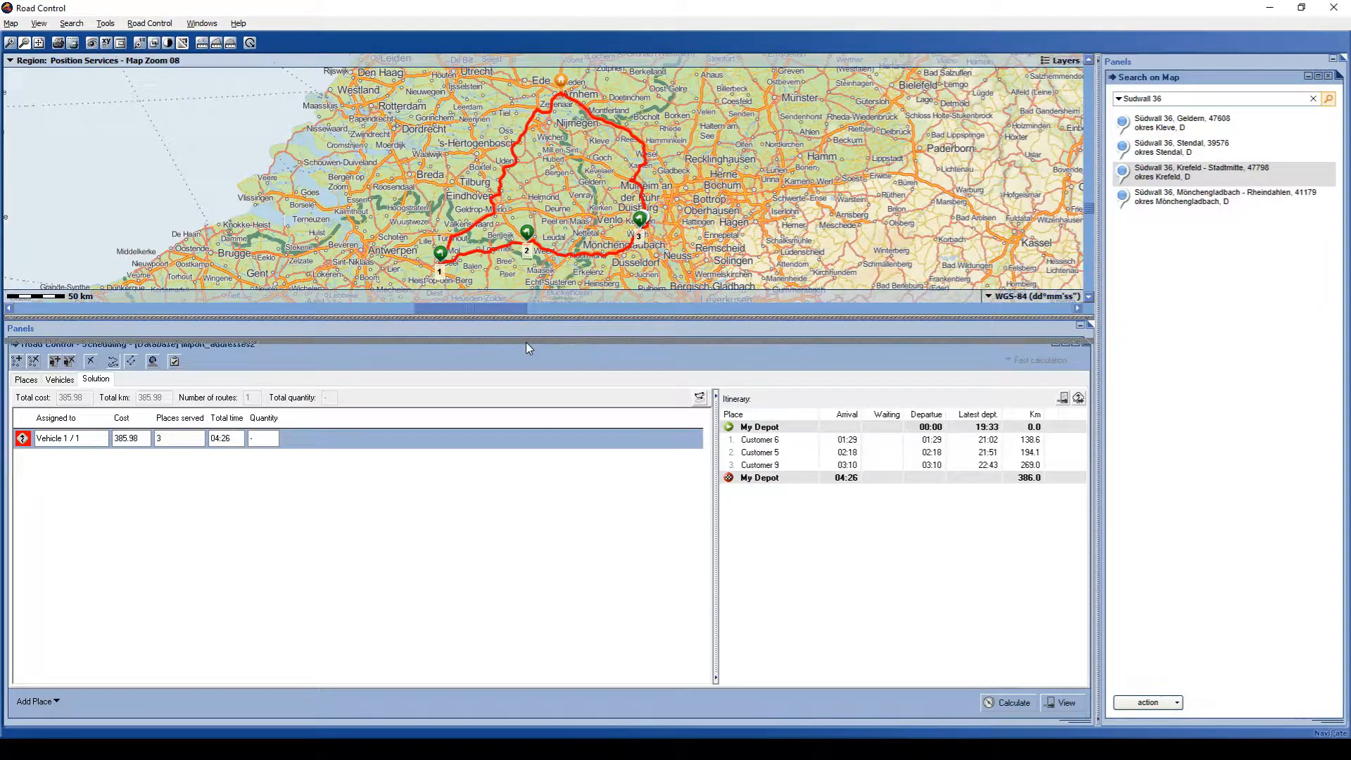
left_click(774, 493)
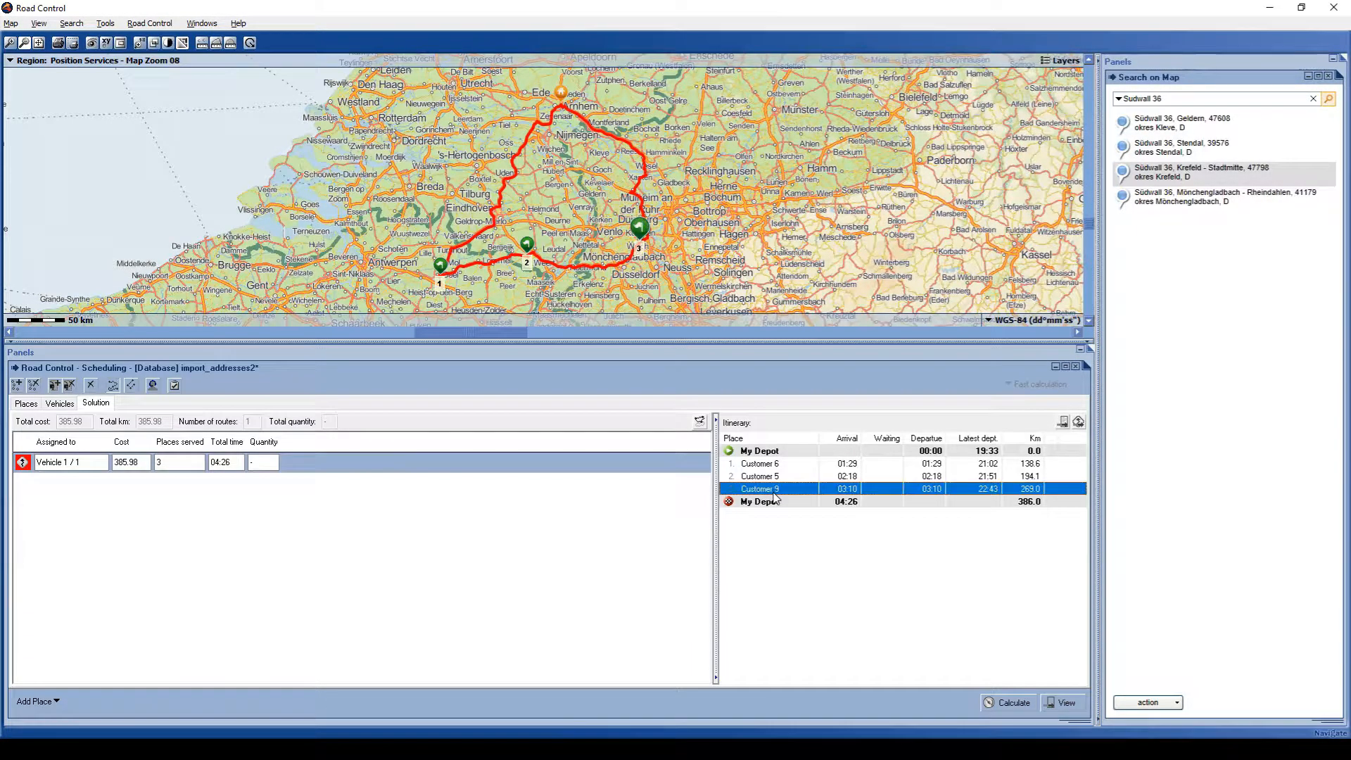
double_click(774, 496)
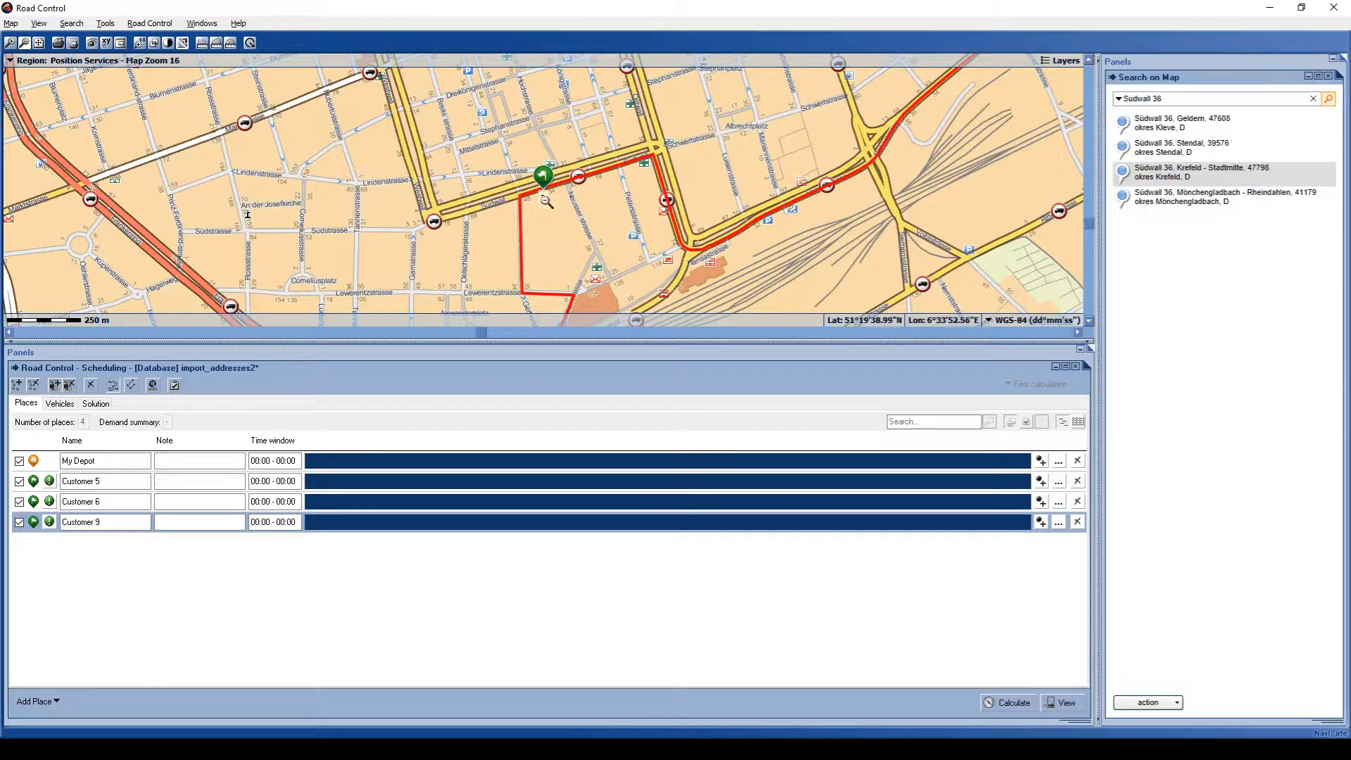
- Create a new schedule without saving changes to import_addresses2
left_click(93, 387)
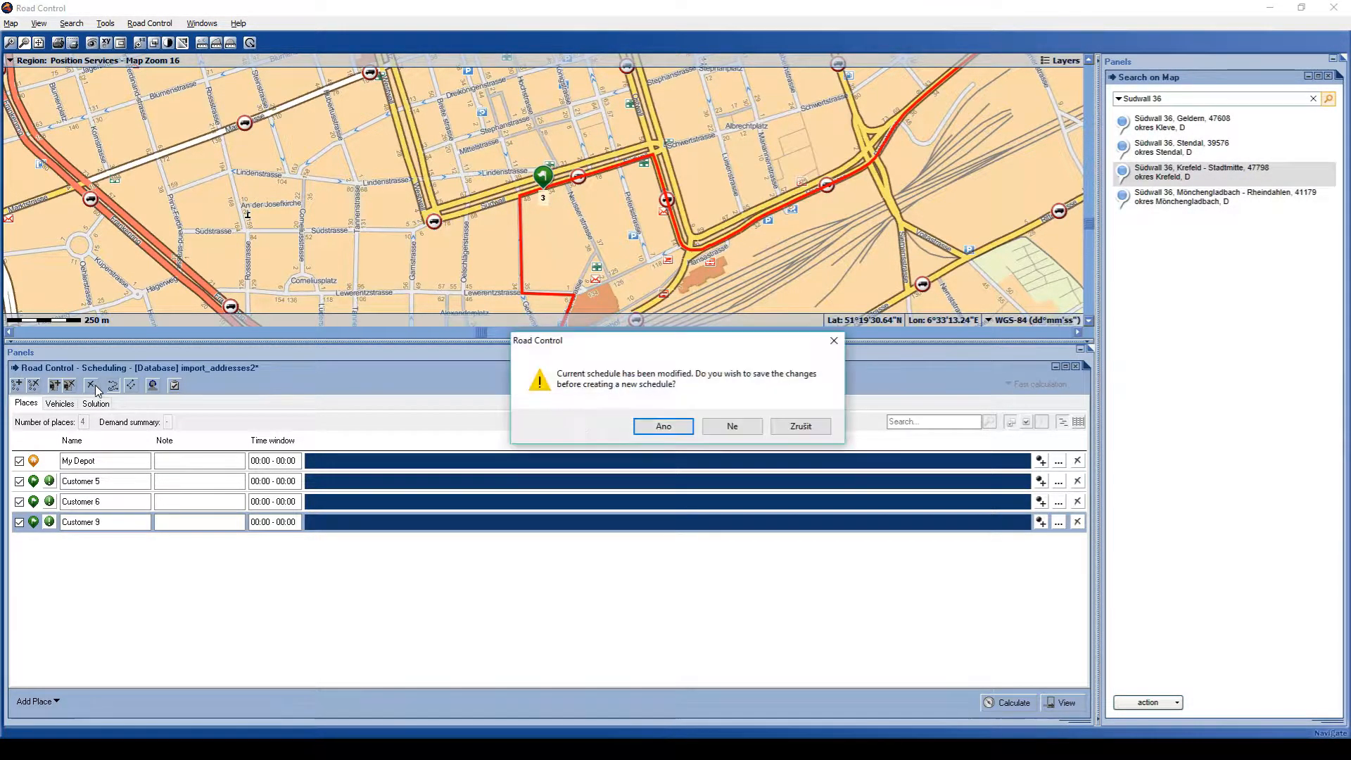
left_click(717, 433)
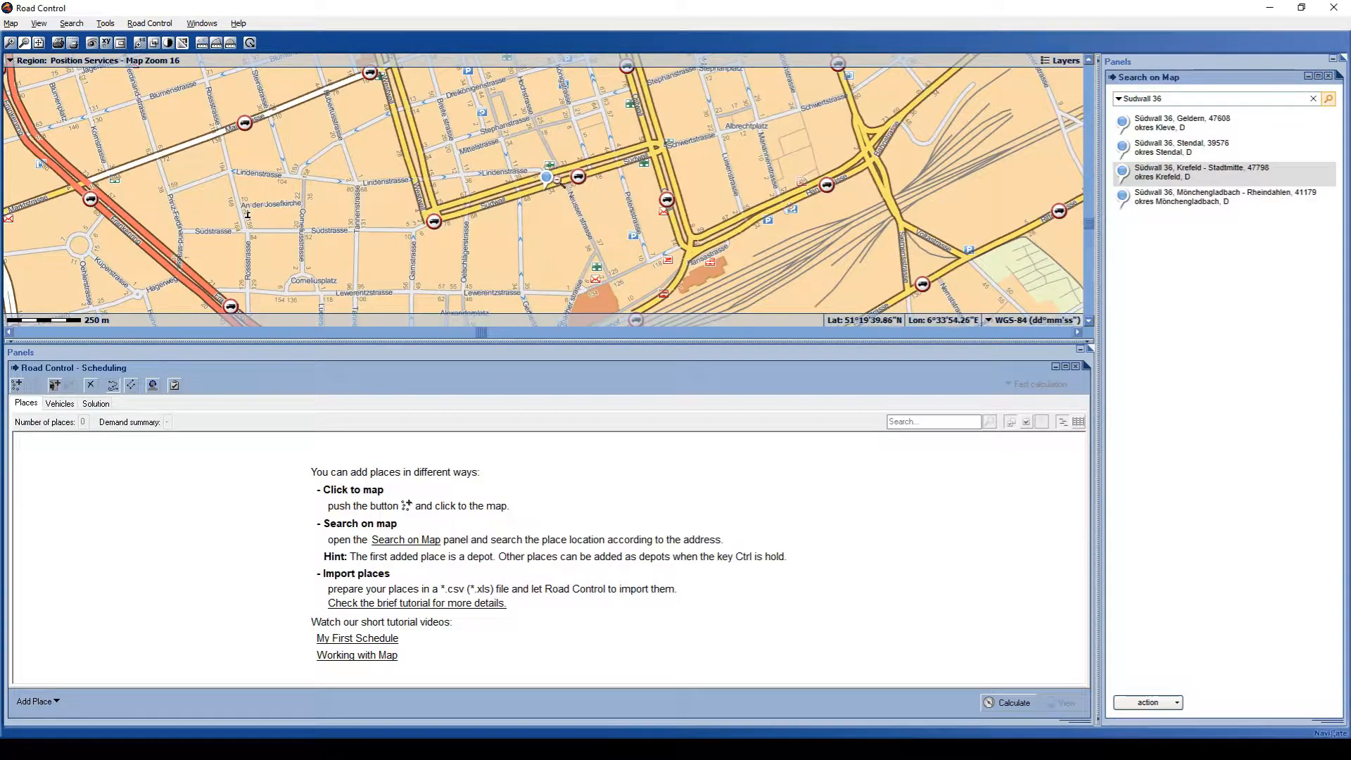